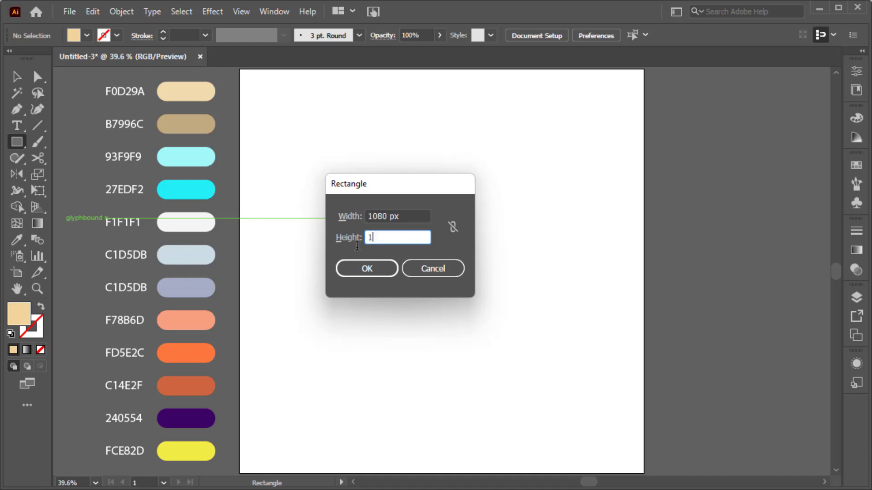
# Draw a 1080 × 1080 px rectangle and align it vertically so it covers the whole artboard
pyautogui.write('080')
pyautogui.click(376, 267)
pyautogui.press('v')
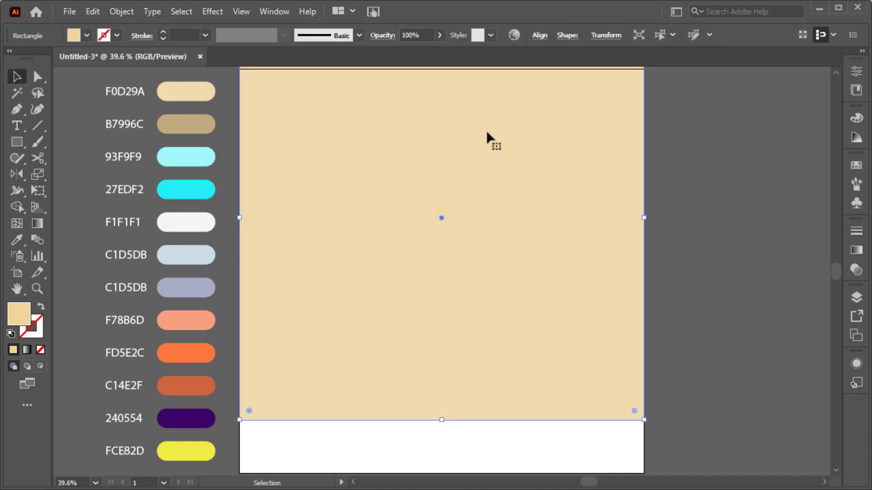
pyautogui.click(540, 36)
pyautogui.click(507, 74)
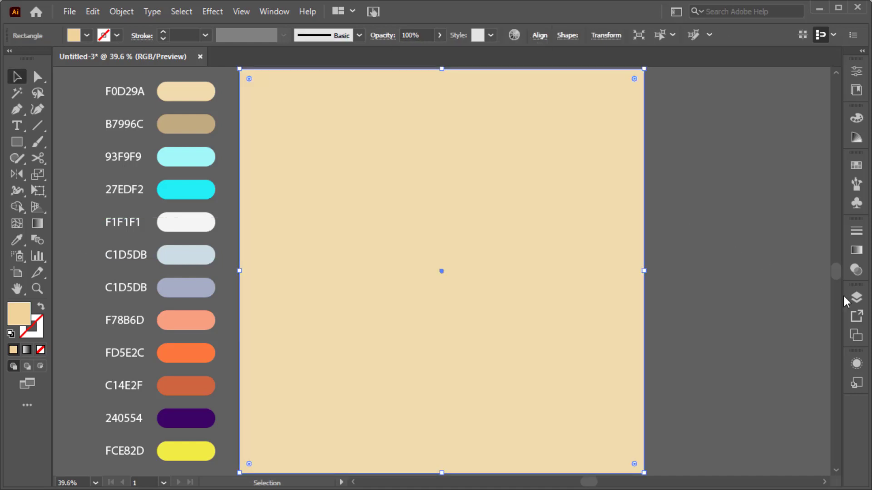
# Rename the layer containing the rectangle to Background and lock it
pyautogui.click(855, 297)
pyautogui.doubleClick(753, 311)
pyautogui.write('B')
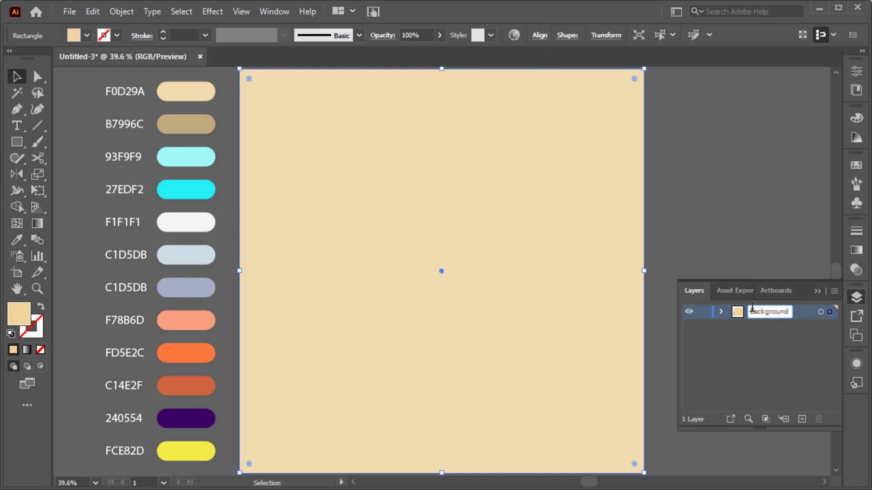
pyautogui.write('ackground')
pyautogui.press('Return')
pyautogui.click(702, 313)
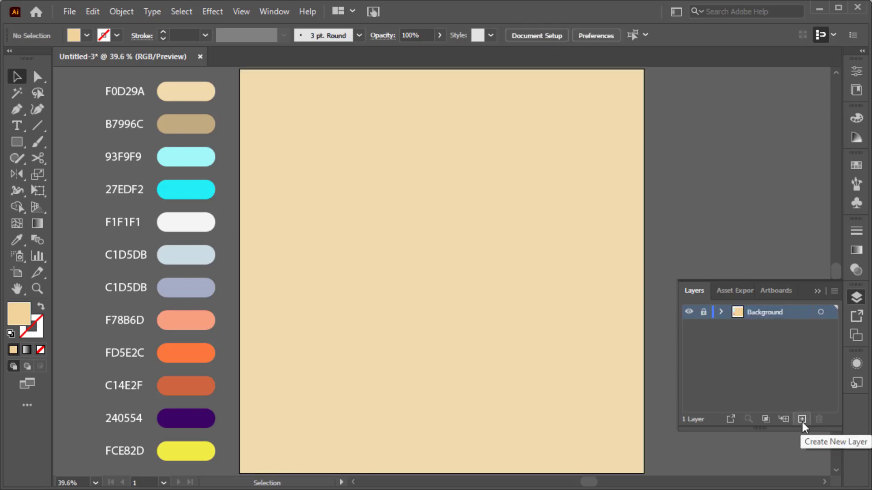
# Create a new layer named Outline above the Background layer
pyautogui.click(802, 419)
pyautogui.doubleClick(762, 310)
pyautogui.write('Outline')
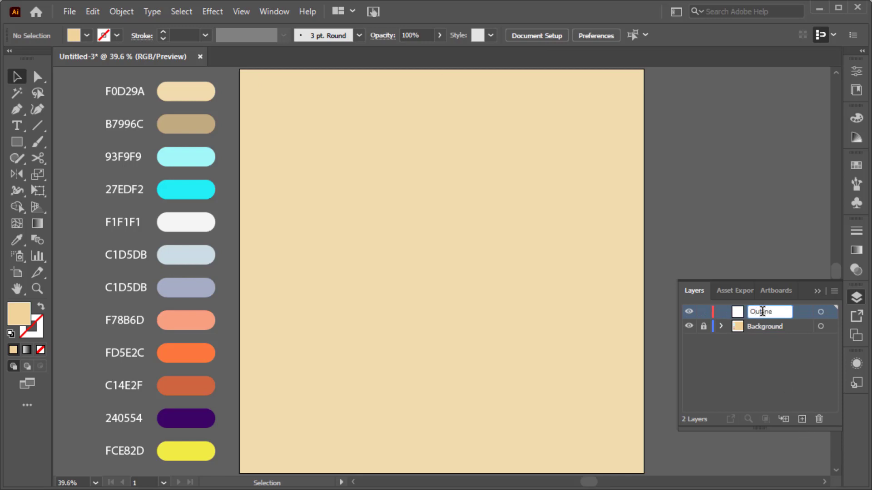
pyautogui.press('Return')
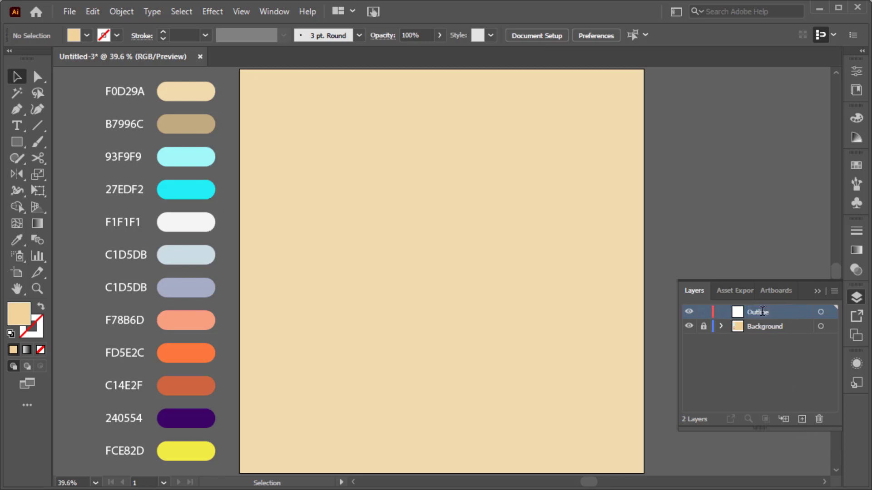
pyautogui.click(817, 291)
# Sample the 240554 purple swatch, apply it as the stroke colour with no fill, and set the stroke weight to 6 pt
pyautogui.press('i')
pyautogui.click(187, 418)
pyautogui.click(41, 307)
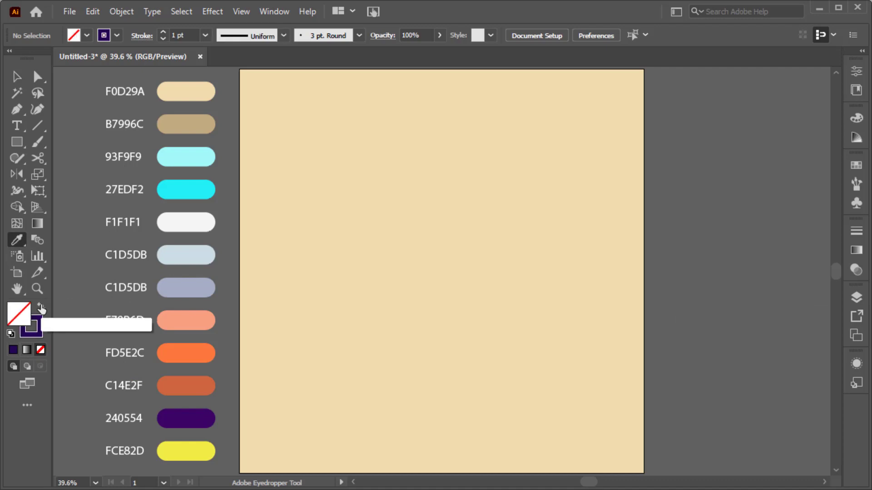
pyautogui.click(42, 319)
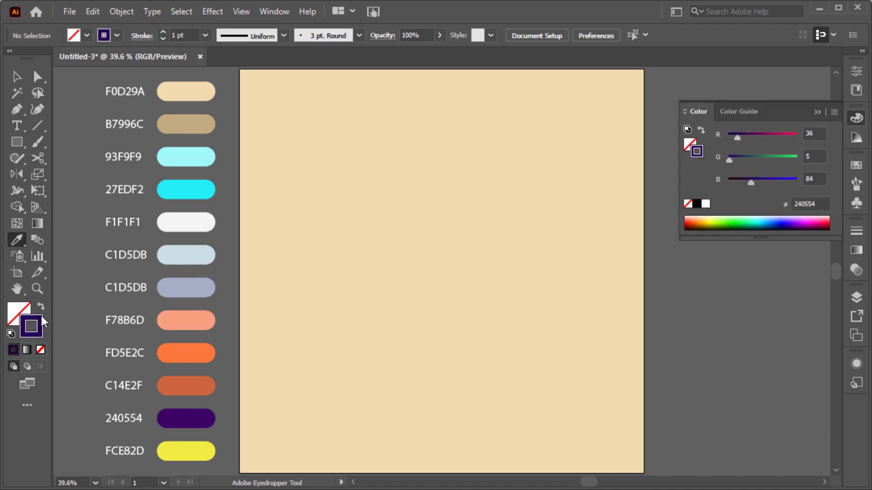
pyautogui.click(162, 39)
pyautogui.click(162, 39)
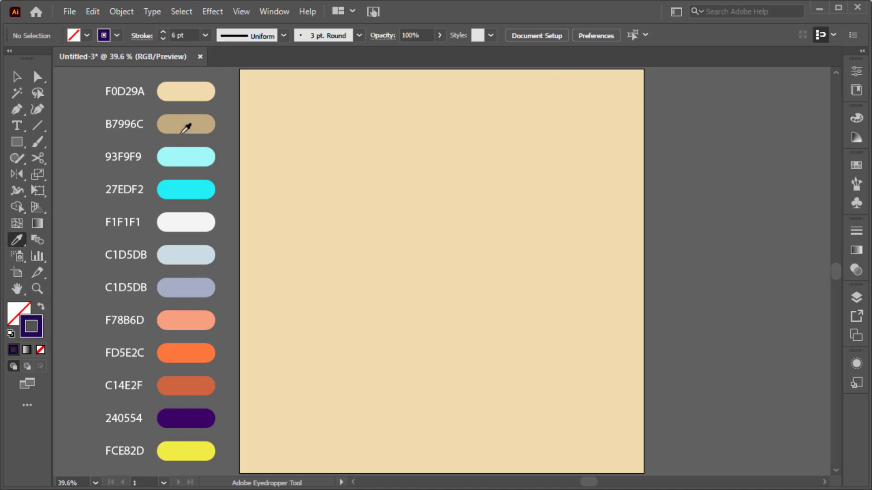
# Draw a small upright rectangle in the artboard's left half and fully round its corners into a pill for the eyepiece
pyautogui.click(17, 142)
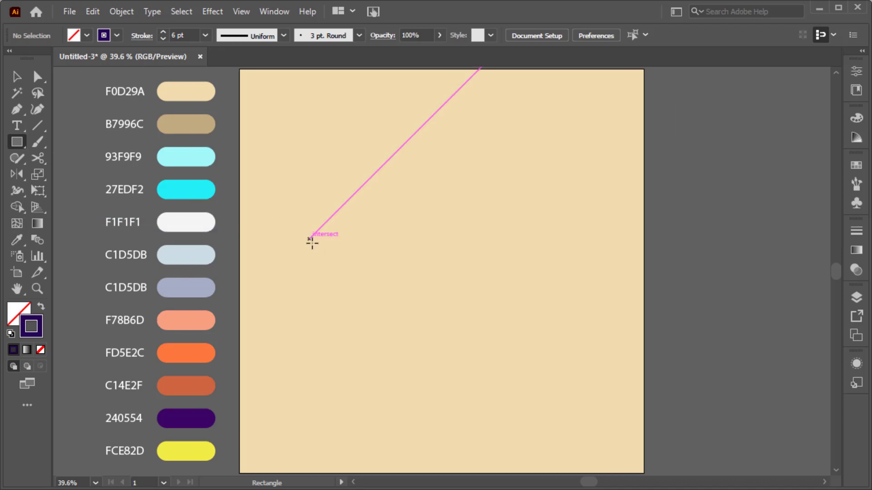
pyautogui.moveTo(309, 239); pyautogui.dragTo(323, 280)
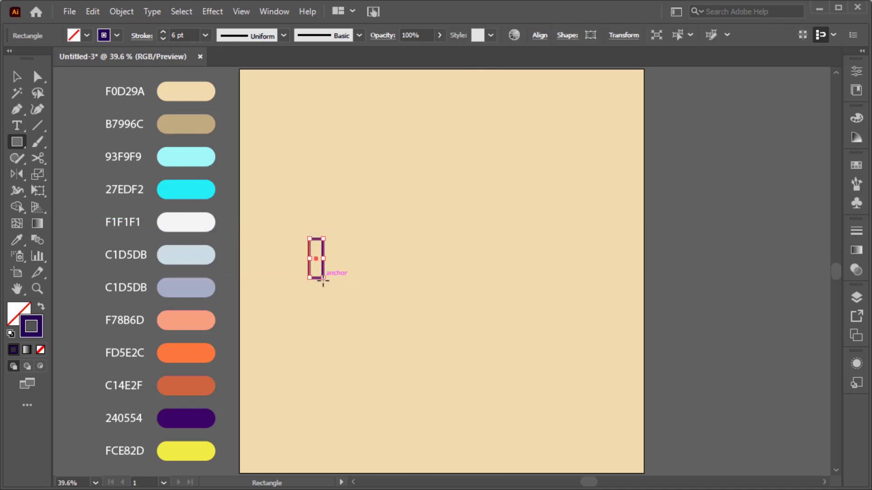
pyautogui.press('a')
pyautogui.moveTo(315, 245)
pyautogui.mouseDown()
pyautogui.moveTo(318, 257)
pyautogui.moveTo(361, 268)
pyautogui.mouseUp()
pyautogui.press('v')
pyautogui.click(371, 269)
# Draw a narrower horizontal rectangle against the pill's right side and align the two shapes' vertical centres
pyautogui.press('m')
pyautogui.press('v')
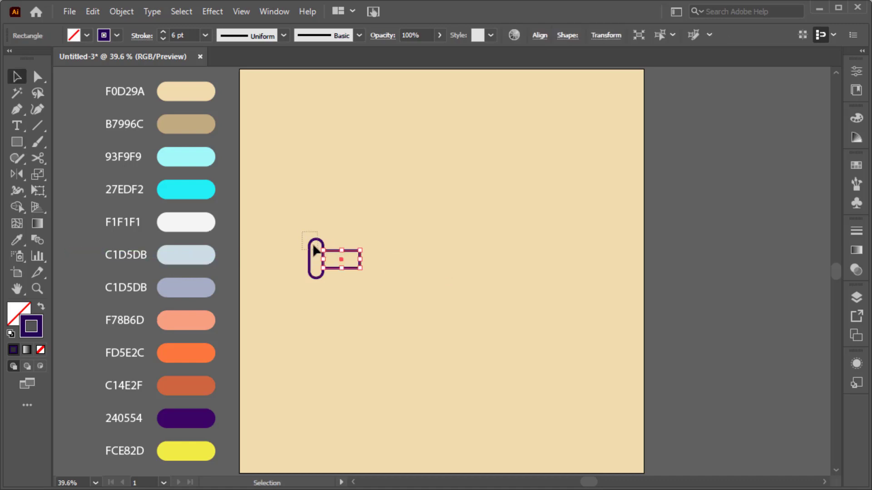
pyautogui.keyDown('shift'); pyautogui.click(321, 276); pyautogui.keyUp('shift')
pyautogui.click(540, 35)
pyautogui.click(506, 75)
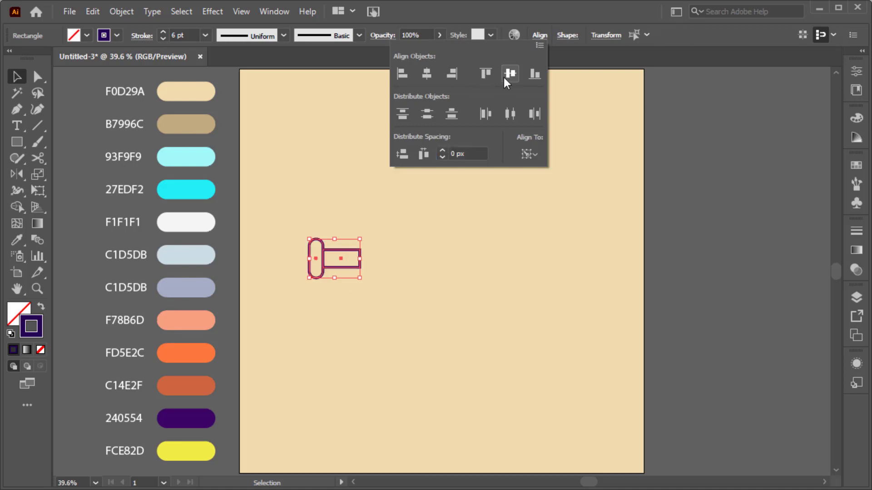
# Copy the horizontal tube rectangle in front, move the copy to its right end and scale it up slightly
pyautogui.scroll(2, 317, 257)
pyautogui.scroll(2, 341, 267)
pyautogui.click(370, 194)
pyautogui.click(383, 237)
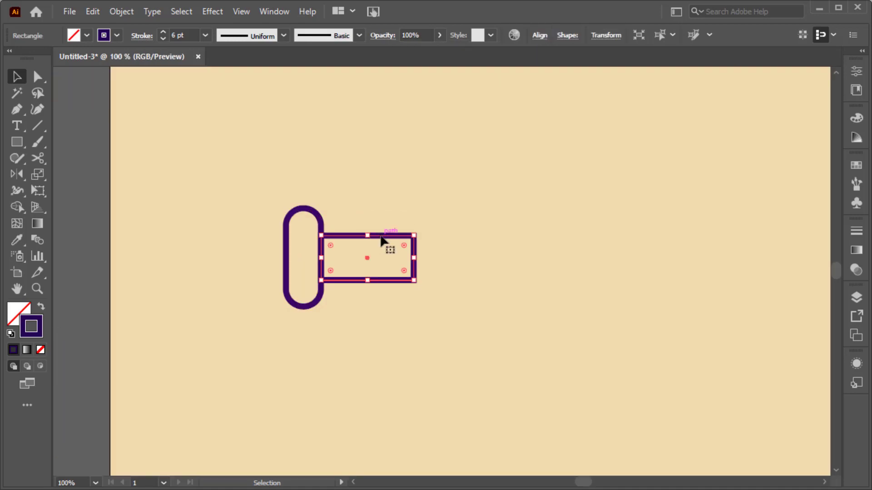
pyautogui.click(92, 11)
pyautogui.click(136, 78)
pyautogui.click(89, 11)
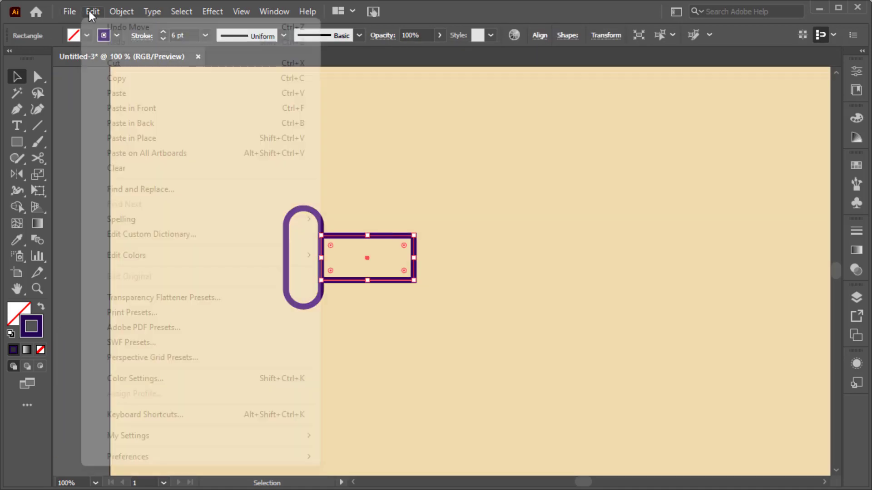
pyautogui.click(147, 107)
pyautogui.moveTo(393, 241); pyautogui.dragTo(464, 227)
# Slightly round the two left corners of the enlarged tube rectangle
pyautogui.click(38, 77)
pyautogui.click(396, 202)
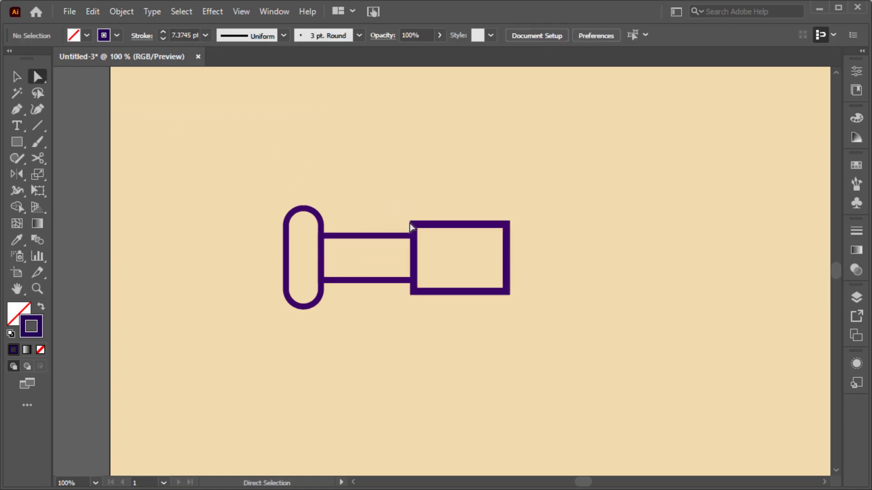
pyautogui.click(413, 224)
pyautogui.keyDown('shift'); pyautogui.click(413, 292); pyautogui.keyUp('shift')
pyautogui.moveTo(422, 282); pyautogui.dragTo(427, 286)
pyautogui.scroll(-1, 427, 284)
pyautogui.hscroll(1, 427, 284)
pyautogui.press('v')
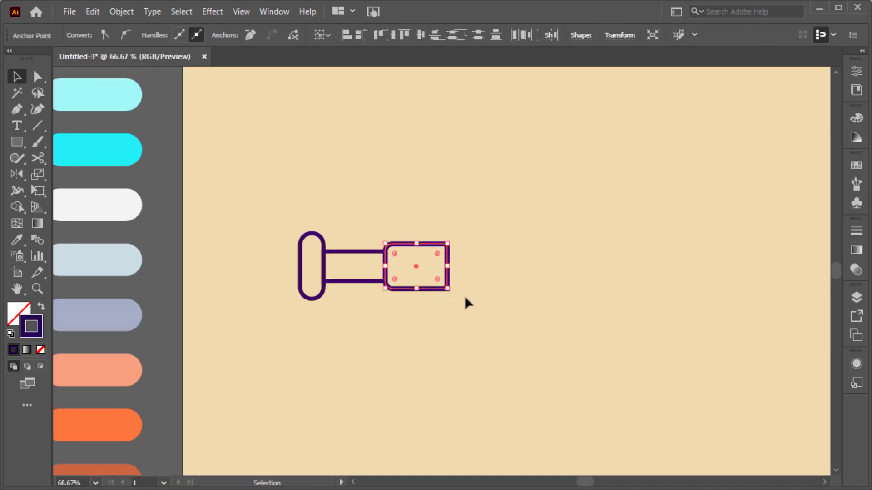
pyautogui.click(464, 295)
# Duplicate the eyepiece pill to the right end of the second tube section, making the copy taller and narrower
pyautogui.moveTo(318, 238); pyautogui.dragTo(471, 233)
pyautogui.moveTo(459, 234); pyautogui.dragTo(460, 228)
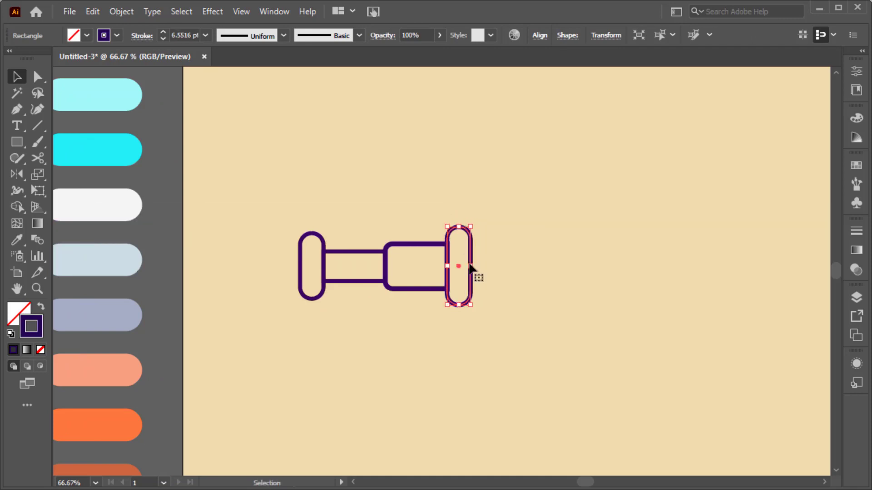
pyautogui.moveTo(471, 268); pyautogui.dragTo(456, 252)
# Set the stroke weight of the tall pill-shaped collar to 6 pt
pyautogui.scroll(2, 453, 274)
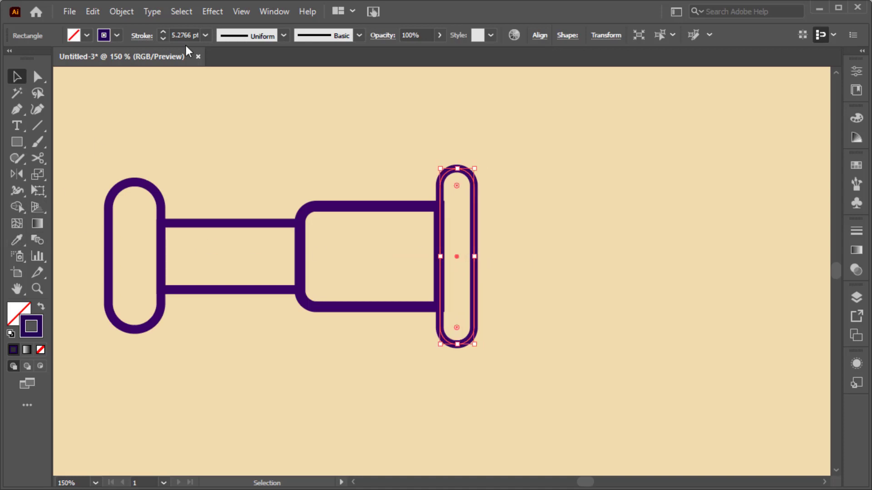
pyautogui.click(162, 32)
pyautogui.click(161, 32)
pyautogui.click(162, 39)
pyautogui.click(388, 179)
pyautogui.scroll(-1, 409, 213)
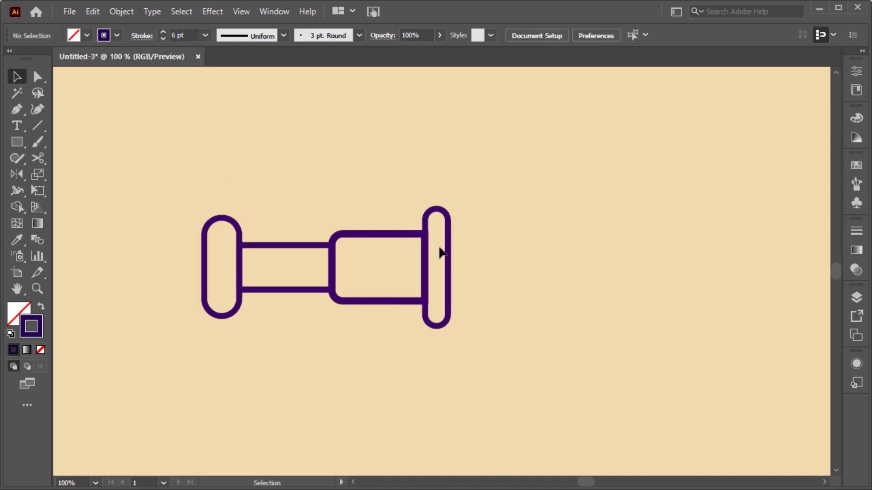
# Place an enlarged square-cornered copy of a tube section against the collar's right side and set its stroke to 6 pt
pyautogui.moveTo(398, 235); pyautogui.dragTo(432, 215)
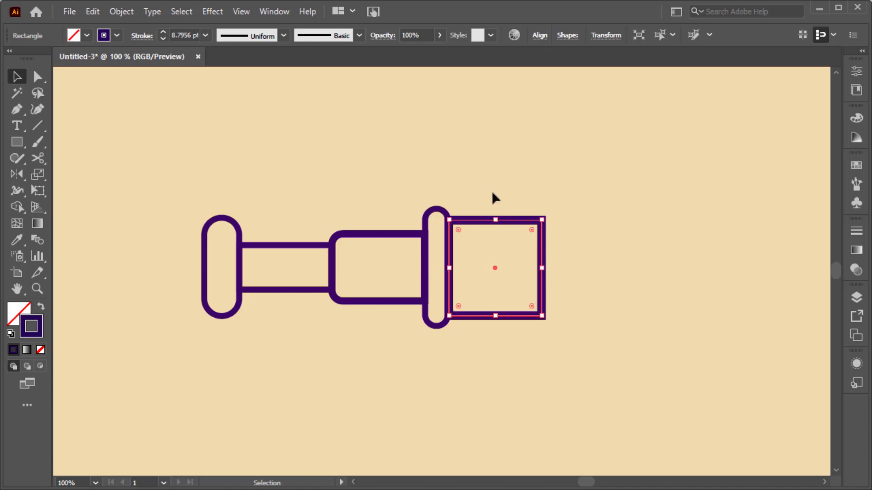
pyautogui.click(494, 194)
pyautogui.click(508, 219)
pyautogui.click(162, 39)
pyautogui.click(162, 39)
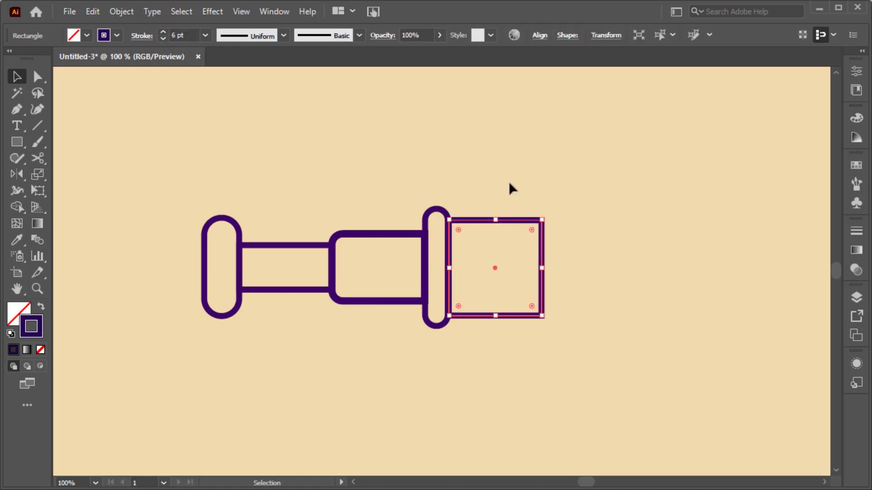
# Widen the large tube section by extending its right edge
pyautogui.click(510, 183)
pyautogui.click(447, 215)
pyautogui.click(542, 265)
pyautogui.moveTo(542, 268); pyautogui.dragTo(563, 268)
pyautogui.hotkey('ctrl', '0')
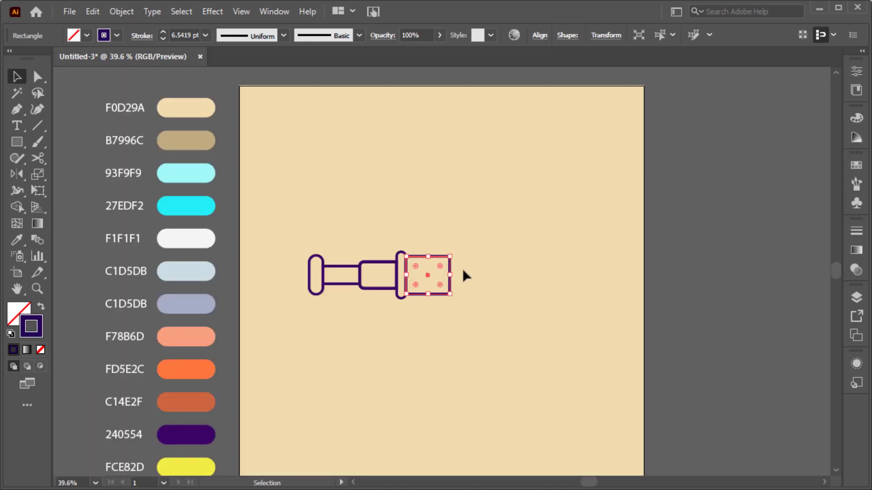
pyautogui.moveTo(449, 274); pyautogui.dragTo(459, 275)
pyautogui.click(446, 252)
# Duplicate the tall collar to the right end of the large tube section
pyautogui.click(399, 271)
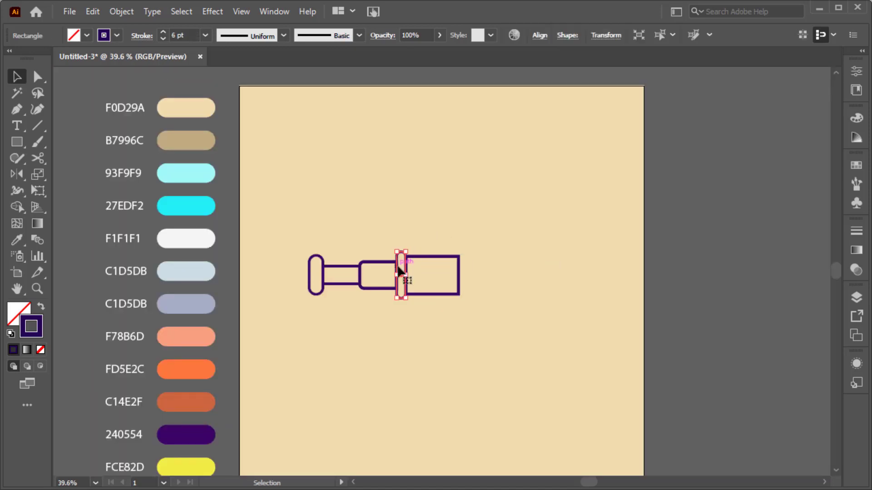
pyautogui.moveTo(399, 270); pyautogui.dragTo(482, 281)
pyautogui.scroll(6, 457, 270)
pyautogui.scroll(-3, 482, 281)
pyautogui.scroll(-1, 482, 281)
pyautogui.click(545, 261)
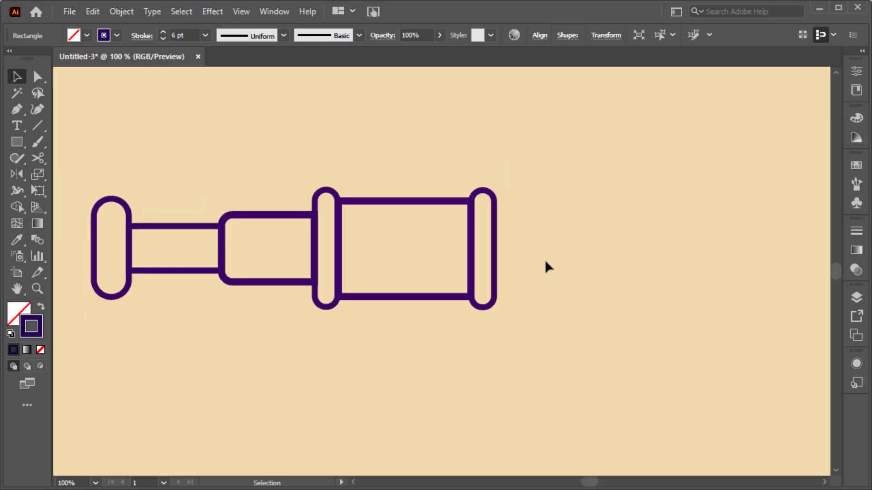
# Duplicate the large tube rectangle to the right of the second collar, then shorten the copy and reduce its height
pyautogui.moveTo(383, 200); pyautogui.dragTo(536, 201)
pyautogui.press('a')
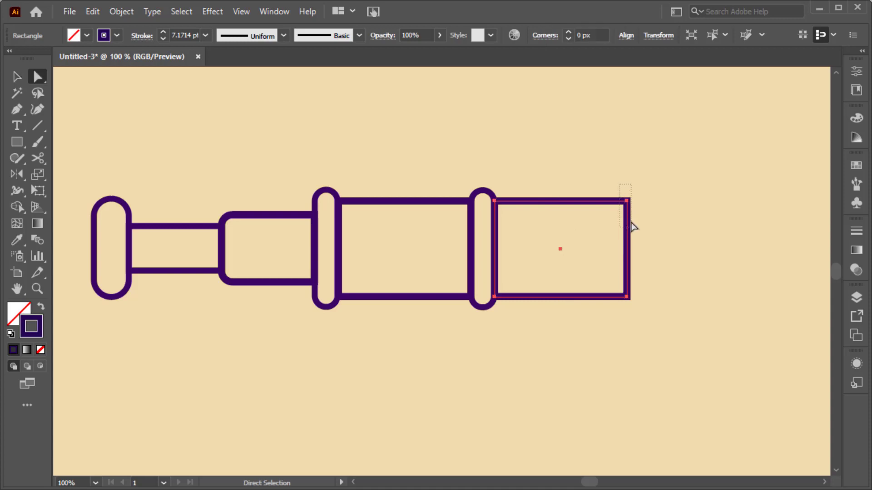
pyautogui.moveTo(628, 297); pyautogui.dragTo(550, 297)
pyautogui.press('v')
pyautogui.moveTo(522, 203); pyautogui.dragTo(522, 214)
# Round the small end rectangle's two right corners and narrow it into a protruding lens
pyautogui.press('a')
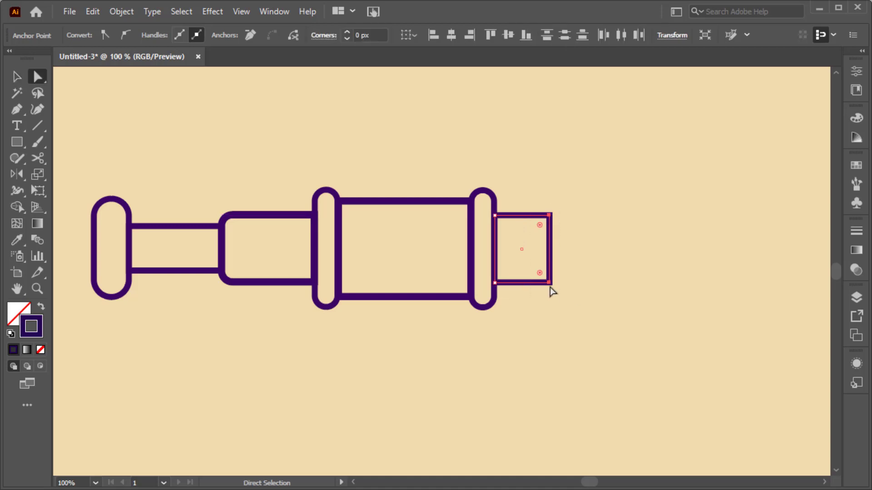
pyautogui.moveTo(550, 287); pyautogui.dragTo(510, 272)
pyautogui.moveTo(529, 241); pyautogui.dragTo(521, 241)
pyautogui.hotkey('ctrl', '0')
pyautogui.press('v')
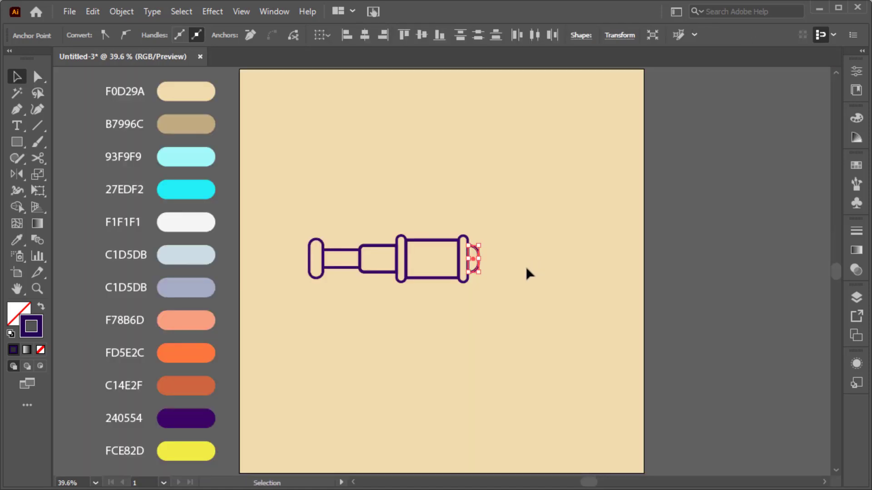
# Set all telescope outlines to a 6 pt stroke and move the whole telescope slightly up and right on the artboard
pyautogui.click(526, 266)
pyautogui.click(477, 252)
pyautogui.click(163, 38)
pyautogui.moveTo(287, 205)
pyautogui.mouseDown()
pyautogui.moveTo(427, 272)
pyautogui.moveTo(491, 284)
pyautogui.mouseUp()
pyautogui.click(186, 35)
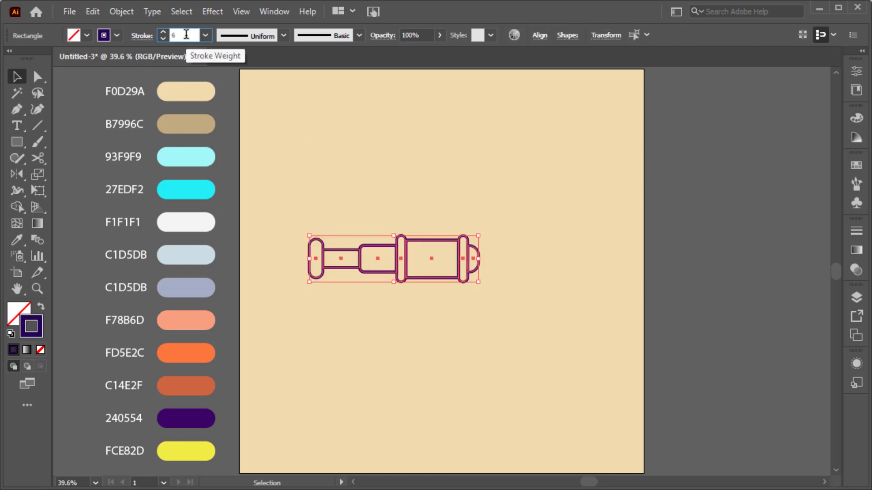
pyautogui.press('Return')
pyautogui.click(300, 225)
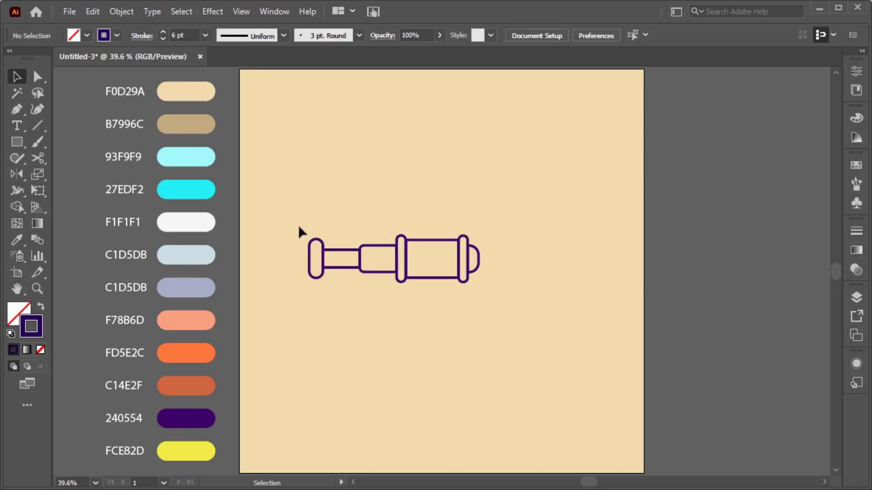
pyautogui.moveTo(297, 225); pyautogui.dragTo(495, 262)
pyautogui.click(429, 291)
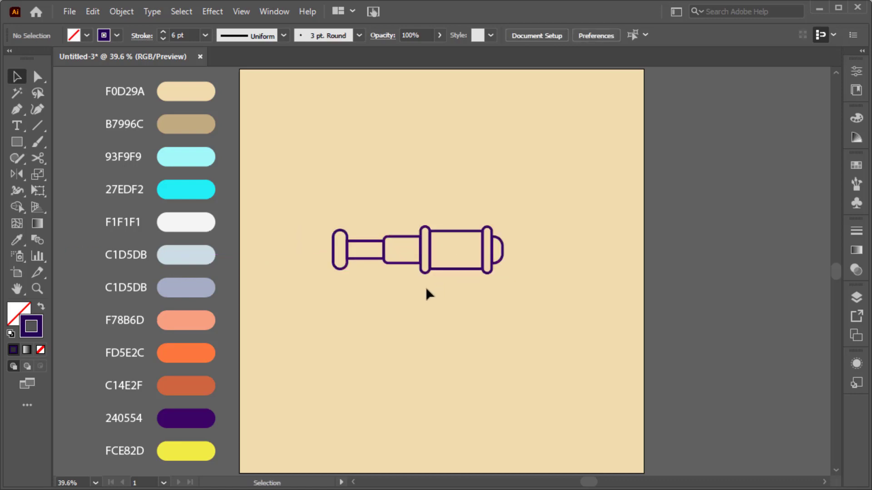
# Draw a narrow upright rectangle hanging from the middle of the second tube section's lower edge as a support post
pyautogui.scroll(3, 406, 274)
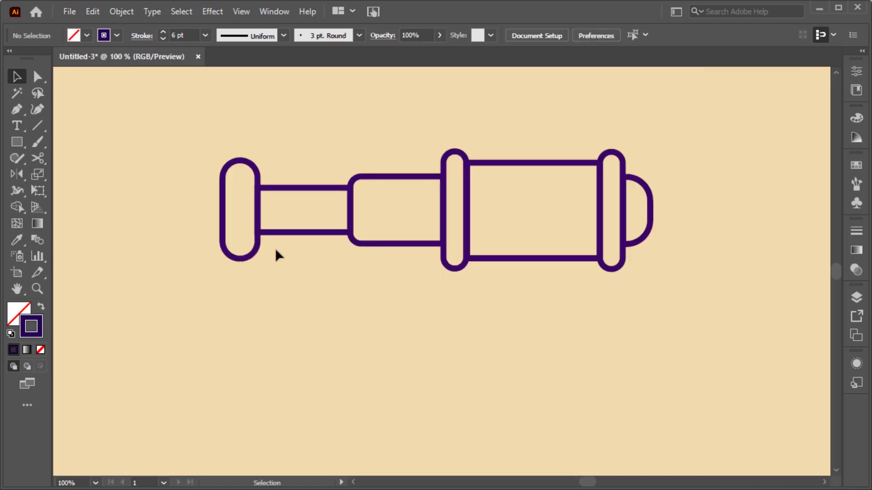
pyautogui.press('m')
pyautogui.moveTo(381, 243); pyautogui.dragTo(402, 306)
pyautogui.press('v')
pyautogui.moveTo(389, 272); pyautogui.dragTo(391, 273)
# Draw a circle centred on the midpoint of the support post's lower edge, slightly wider than the post
pyautogui.scroll(2, 385, 313)
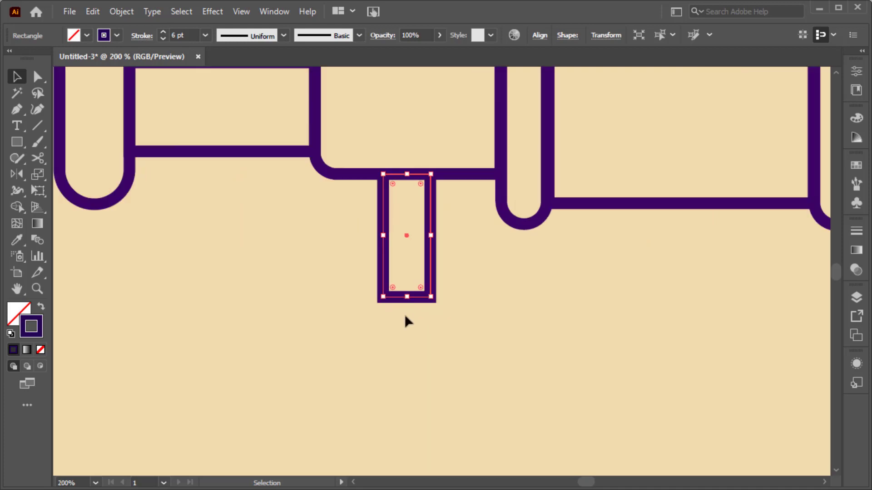
pyautogui.press('l')
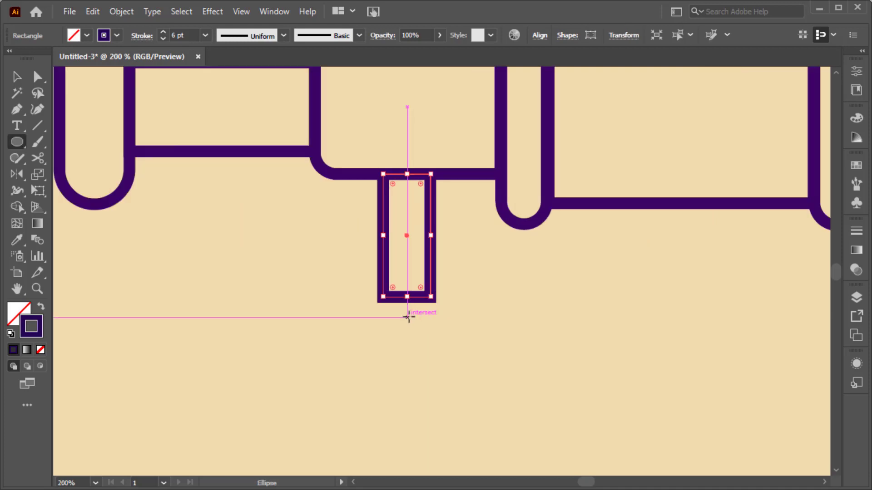
pyautogui.moveTo(407, 297); pyautogui.dragTo(448, 326)
pyautogui.press('v')
pyautogui.scroll(-2, 448, 325)
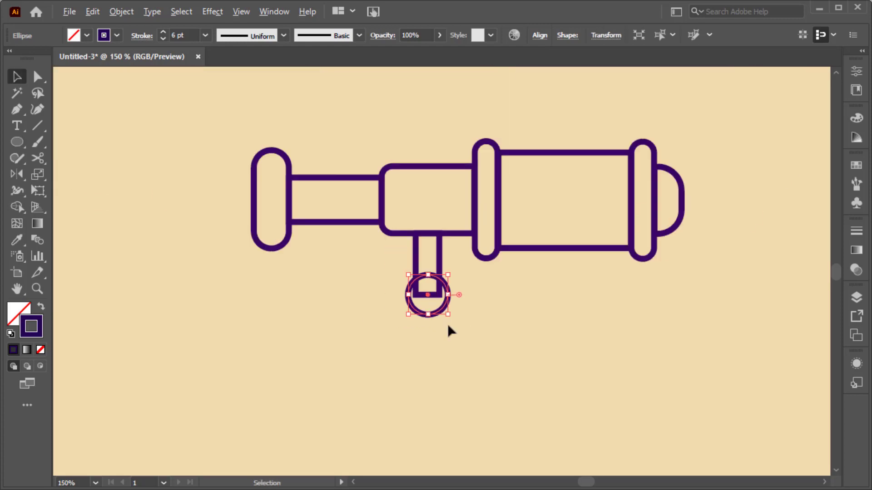
# Place a horizontal copy of the middle rounded collar as a mounting plate a short distance below the joint circle
pyautogui.scroll(-1, 448, 323)
pyautogui.click(448, 324)
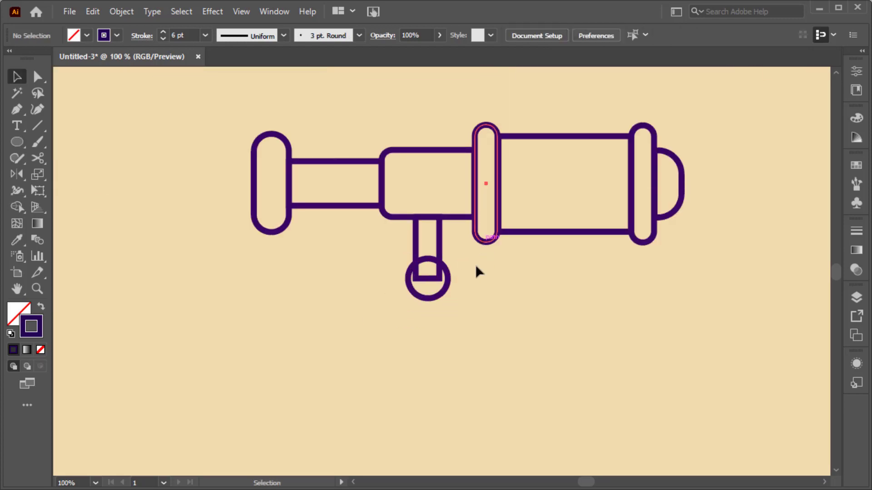
pyautogui.moveTo(484, 243); pyautogui.dragTo(424, 419)
pyautogui.moveTo(450, 418); pyautogui.dragTo(451, 335)
pyautogui.hotkey('ctrl', '0')
pyautogui.click(432, 329)
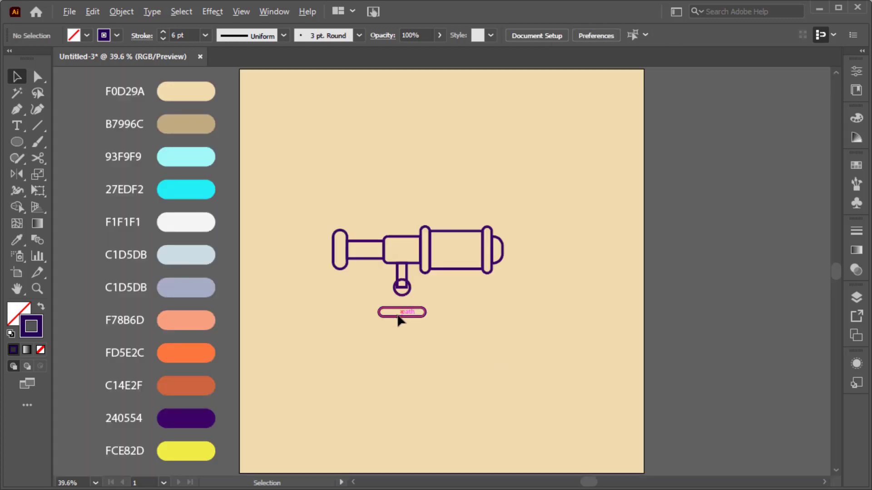
# Place a slightly enlarged copy of the joint circle, with a 7 pt stroke, centred on the mounting plate's lower edge
pyautogui.scroll(3, 399, 318)
pyautogui.moveTo(417, 270)
pyautogui.mouseDown()
pyautogui.moveTo(418, 350)
pyautogui.moveTo(432, 347)
pyautogui.moveTo(436, 356)
pyautogui.moveTo(430, 345)
pyautogui.mouseUp()
pyautogui.click(164, 39)
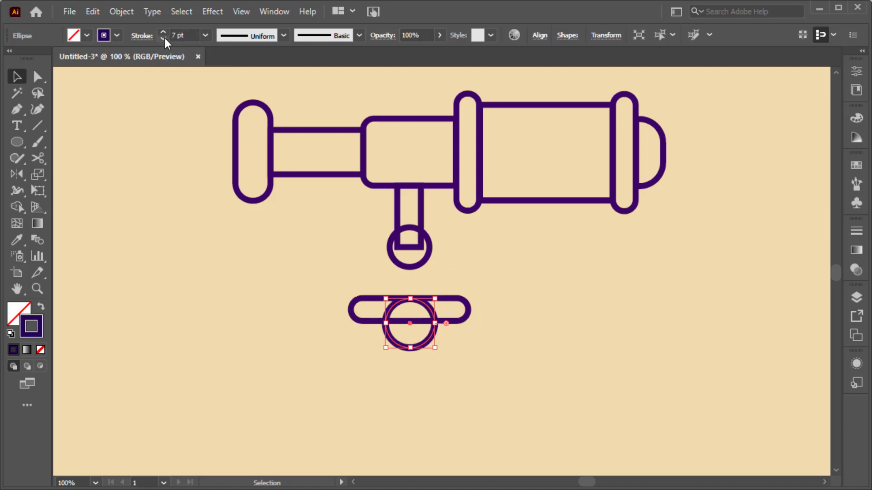
pyautogui.click(303, 283)
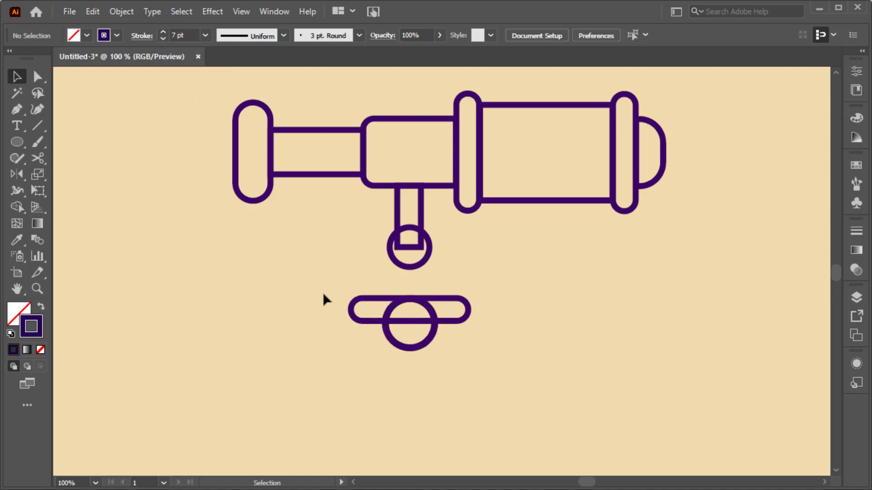
# Cut away the part of the circle overlapping the mounting plate with the Shape Builder, leaving a half circle below the plate
pyautogui.click(435, 333)
pyautogui.moveTo(438, 351); pyautogui.dragTo(438, 352)
pyautogui.click(19, 207)
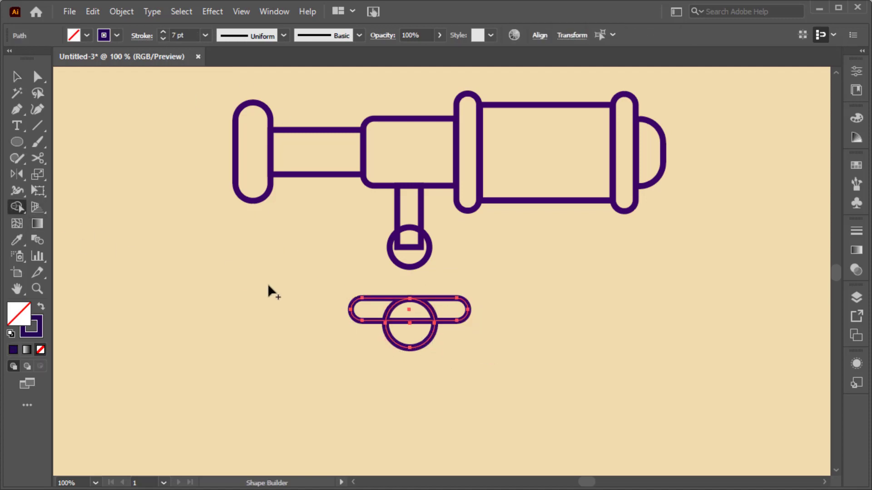
pyautogui.keyDown('alt'); pyautogui.click(432, 313); pyautogui.keyUp('alt')
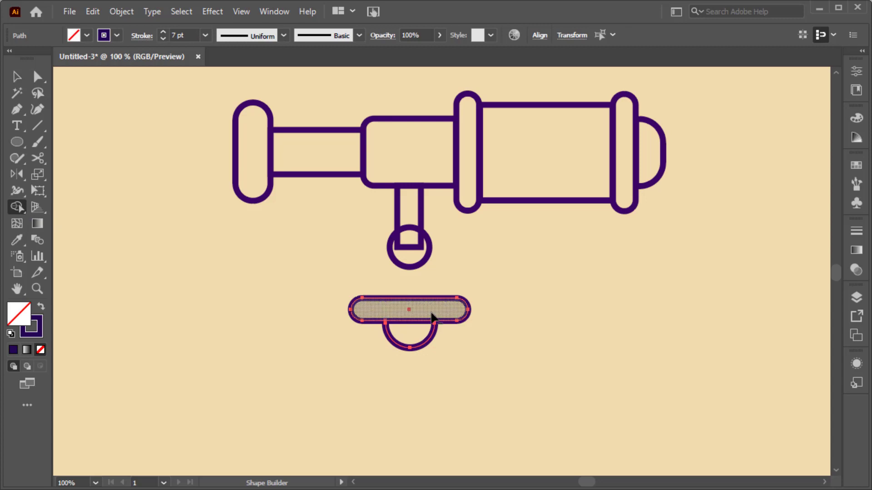
pyautogui.click(428, 345)
pyautogui.press('v')
pyautogui.click(470, 367)
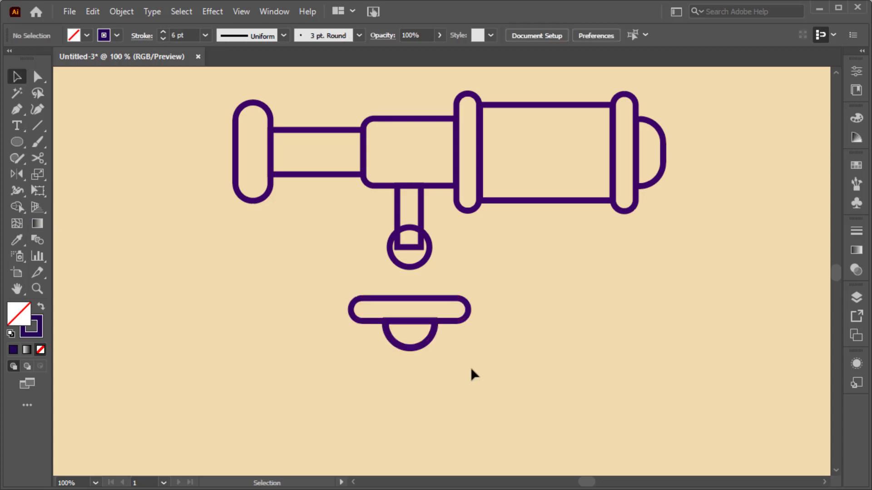
# Set the stroke of the mounting plate and the half circle to 6 pt
pyautogui.click(396, 338)
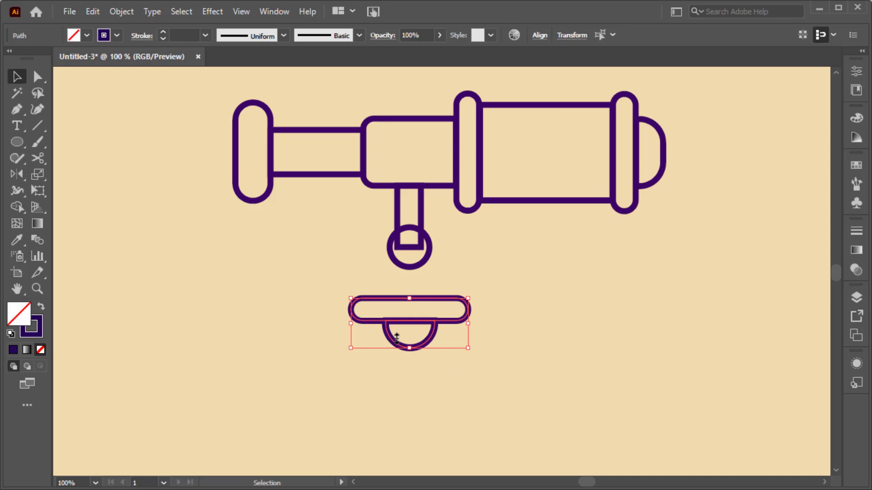
pyautogui.click(185, 37)
pyautogui.write('6')
pyautogui.press('Return')
pyautogui.click(318, 292)
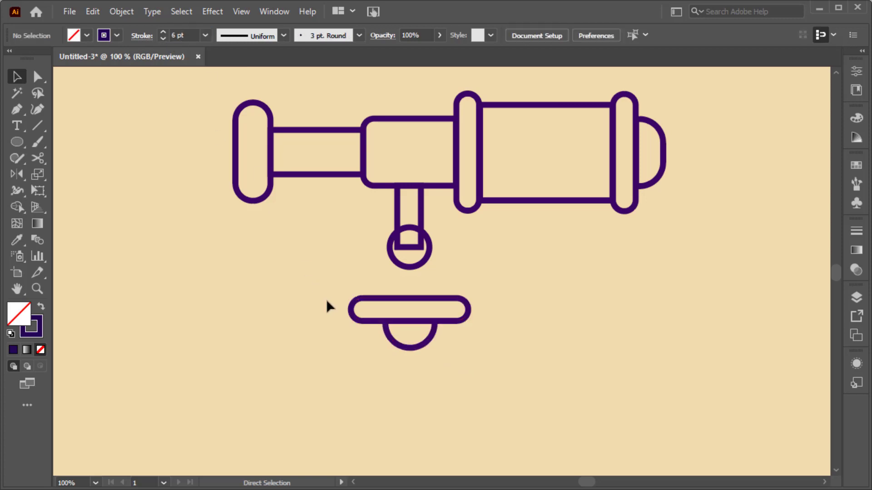
# Draw a narrow upright rectangle connecting the joint circle's lower edge to the mounting plate's upper edge
pyautogui.scroll(-1, 355, 318)
pyautogui.scroll(-4, 386, 336)
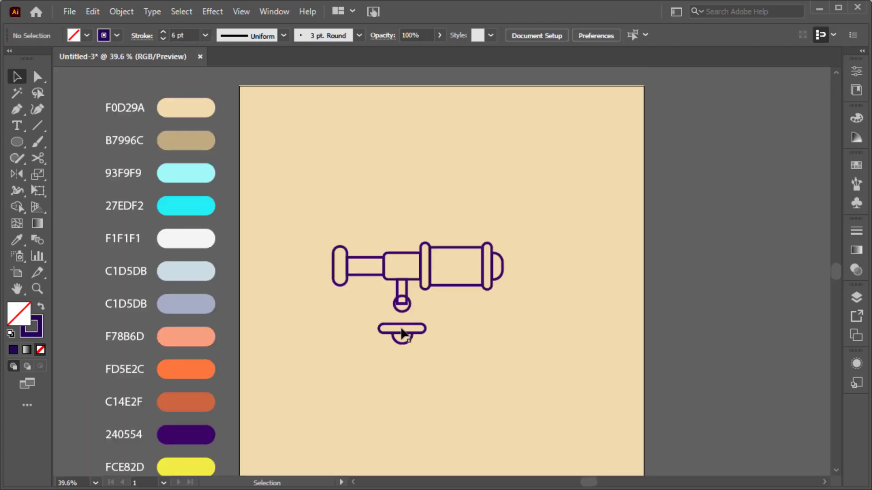
pyautogui.scroll(4, 398, 343)
pyautogui.scroll(2, 409, 298)
pyautogui.press('m')
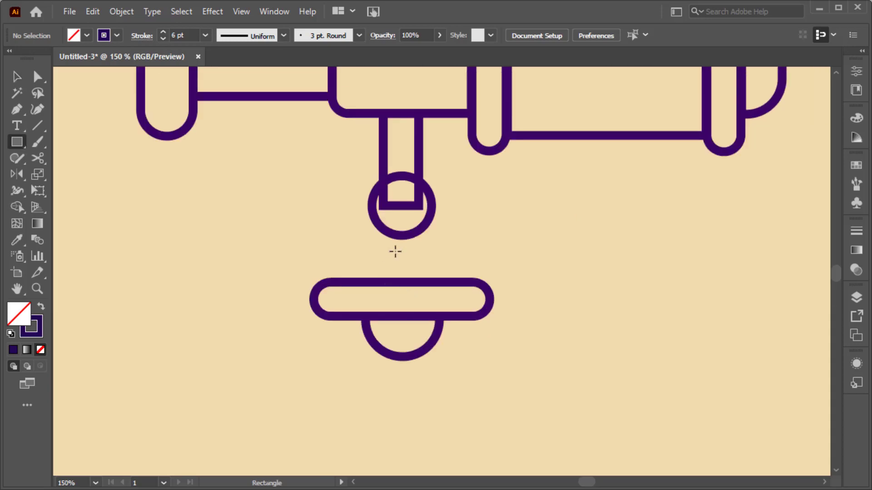
pyautogui.moveTo(394, 237); pyautogui.dragTo(413, 282)
pyautogui.press('v')
# Centre the joint circle and the narrow connecting rectangle horizontally on the mounting plate
pyautogui.moveTo(422, 250); pyautogui.dragTo(423, 251)
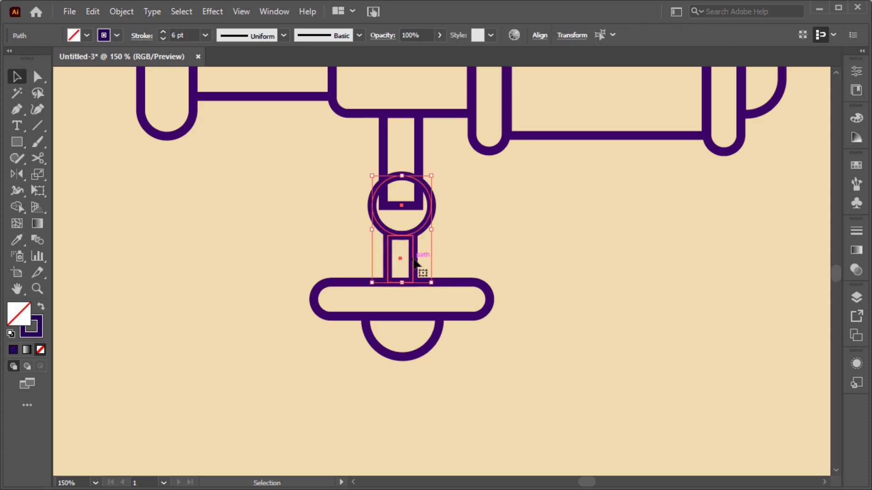
pyautogui.keyDown('shift'); pyautogui.click(443, 284); pyautogui.keyUp('shift')
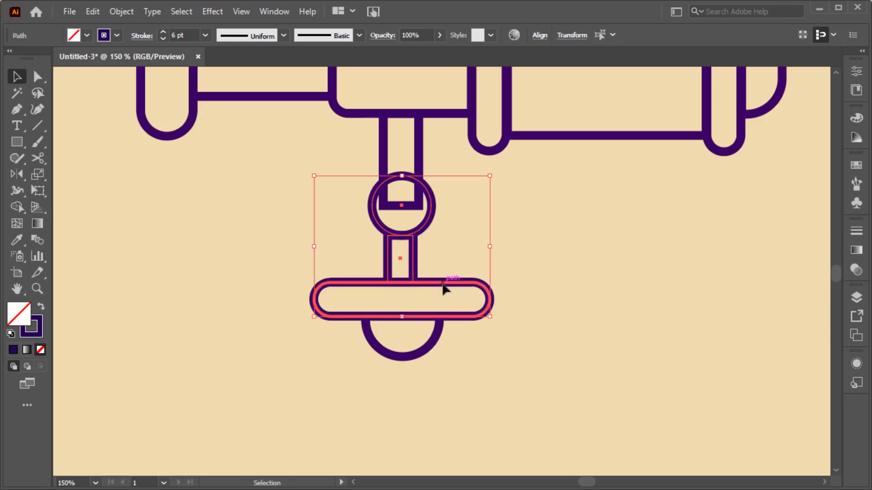
pyautogui.click(540, 36)
pyautogui.click(436, 72)
pyautogui.click(520, 243)
# Centre the joint circle horizontally on the support post under the telescope
pyautogui.moveTo(361, 180); pyautogui.dragTo(433, 197)
pyautogui.click(417, 145)
pyautogui.click(418, 146)
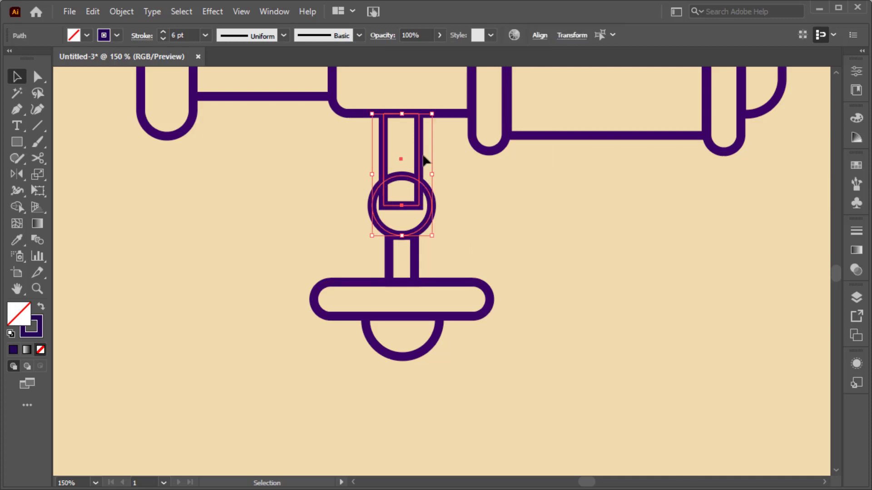
pyautogui.click(540, 36)
pyautogui.click(430, 72)
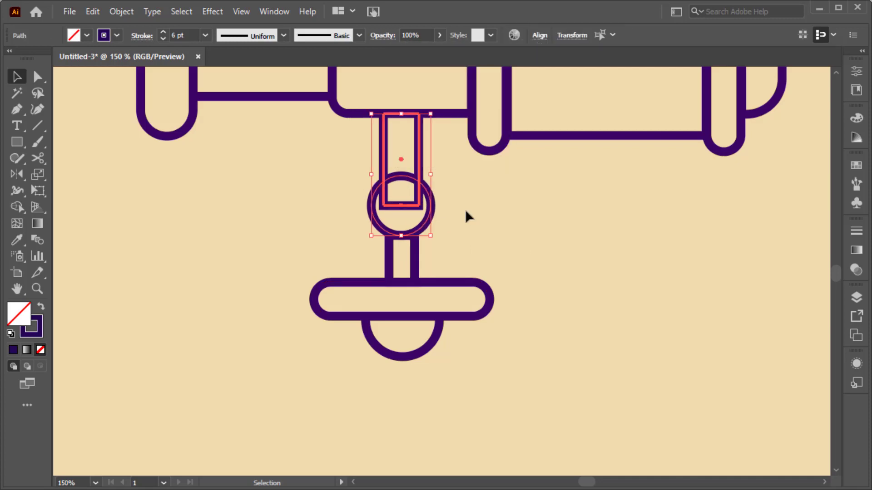
pyautogui.click(465, 208)
# Tilt the telescope and its support post counter-clockwise so the lens points up to the right, keeping the post on the joint circle
pyautogui.hotkey('ctrl', '-')
pyautogui.hotkey('ctrl', '-')
pyautogui.moveTo(306, 152); pyautogui.dragTo(387, 203)
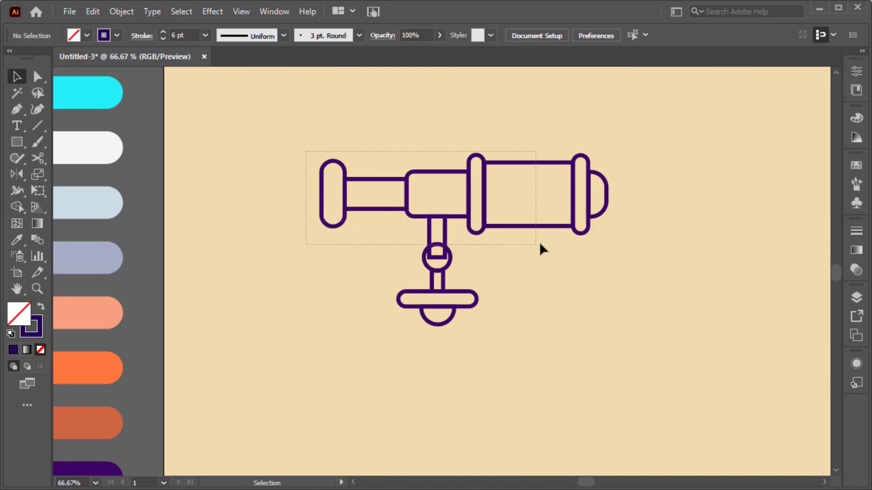
pyautogui.moveTo(540, 244); pyautogui.dragTo(613, 234)
pyautogui.moveTo(572, 209); pyautogui.dragTo(562, 206)
pyautogui.scroll(3, 450, 259)
pyautogui.moveTo(451, 263); pyautogui.dragTo(450, 261)
pyautogui.hotkey('ctrl', '0')
pyautogui.click(455, 333)
# Draw a long narrow upright rectangle from the half circle's lowest point as a tripod leg and fully round its lower corners
pyautogui.scroll(3, 404, 334)
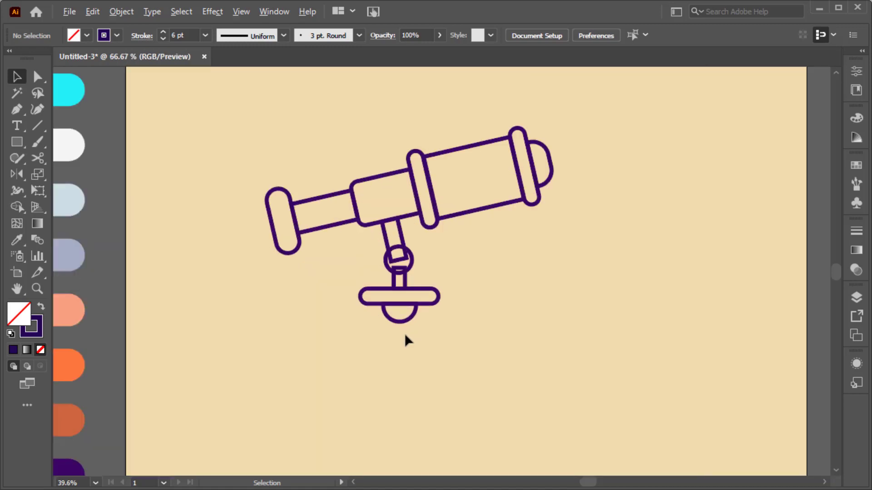
pyautogui.scroll(-1, 396, 327)
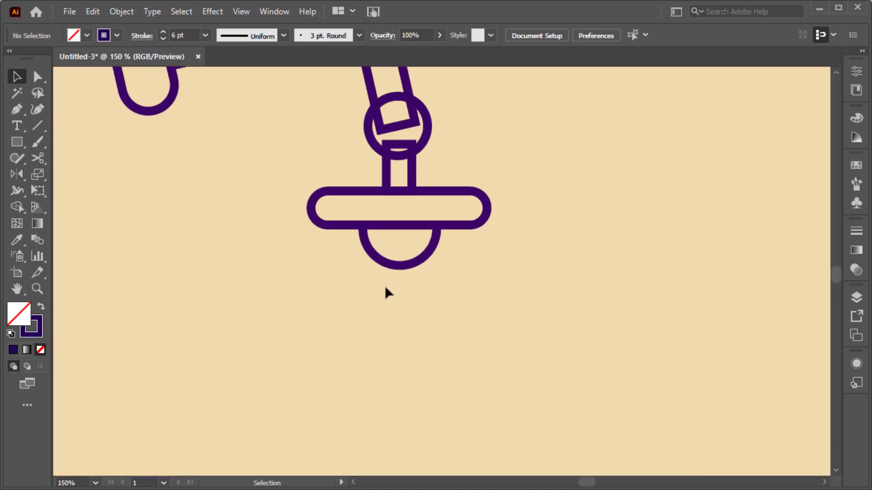
pyautogui.scroll(-2, 385, 285)
pyautogui.scroll(-2, 385, 285)
pyautogui.press('m')
pyautogui.scroll(-3, 385, 285)
pyautogui.moveTo(388, 184)
pyautogui.mouseDown()
pyautogui.moveTo(400, 226)
pyautogui.moveTo(402, 374)
pyautogui.moveTo(398, 337)
pyautogui.mouseUp()
pyautogui.press('a')
pyautogui.press('v')
# Centre the tripod leg horizontally under the half circle
pyautogui.scroll(3, 387, 216)
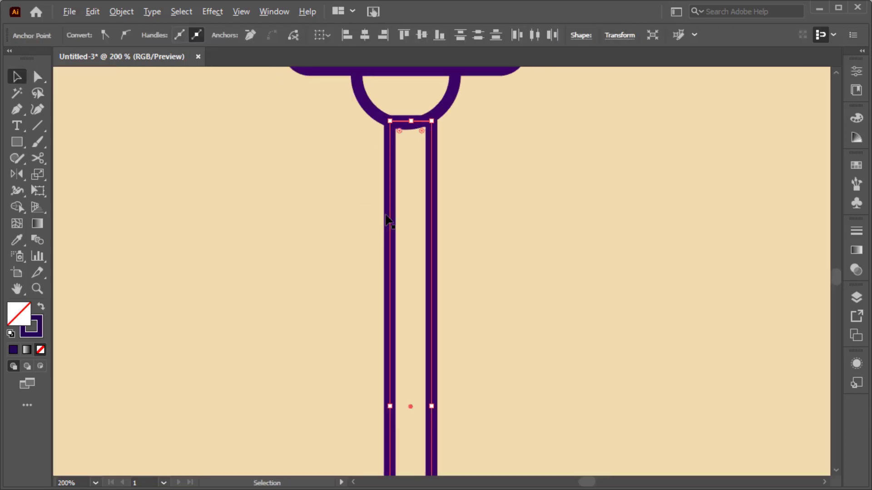
pyautogui.scroll(2, 388, 216)
pyautogui.keyDown('shift'); pyautogui.click(442, 185); pyautogui.keyUp('shift')
pyautogui.click(541, 35)
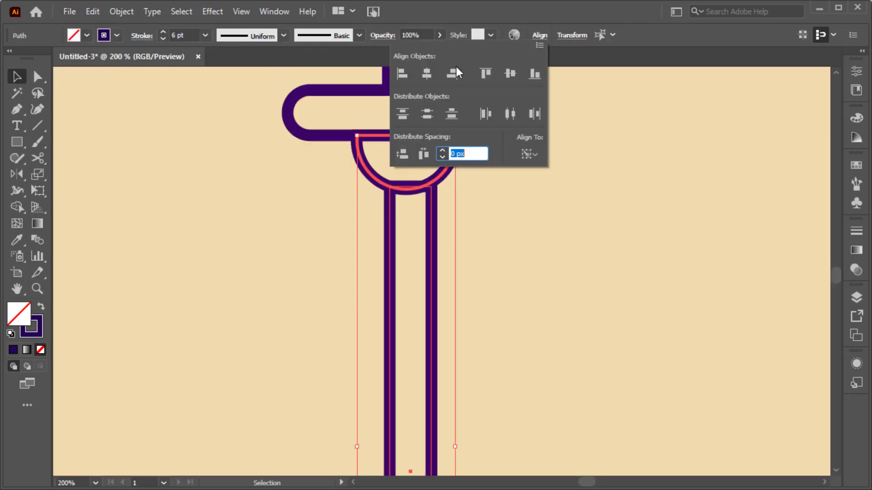
pyautogui.click(418, 72)
pyautogui.click(511, 230)
# Nudge the tripod leg down slightly so its upper edge no longer cuts into the half circle's interior
pyautogui.scroll(2, 423, 209)
pyautogui.click(432, 193)
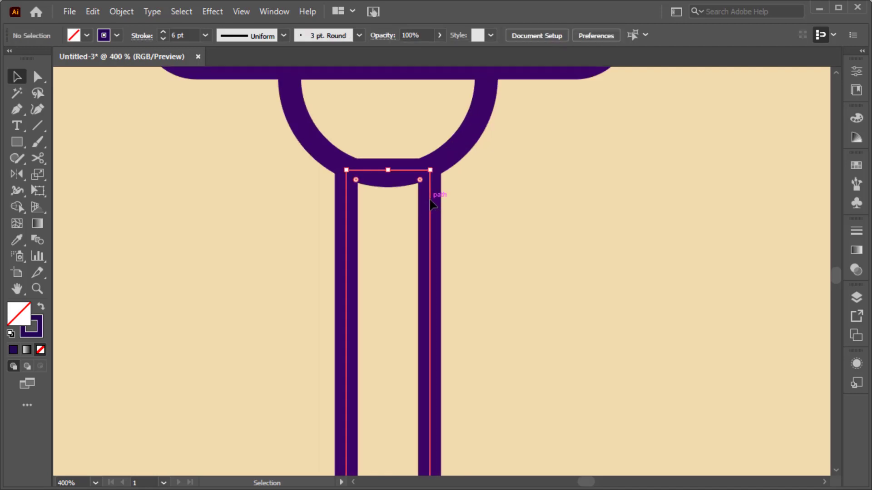
pyautogui.press('Down')
pyautogui.press('Down')
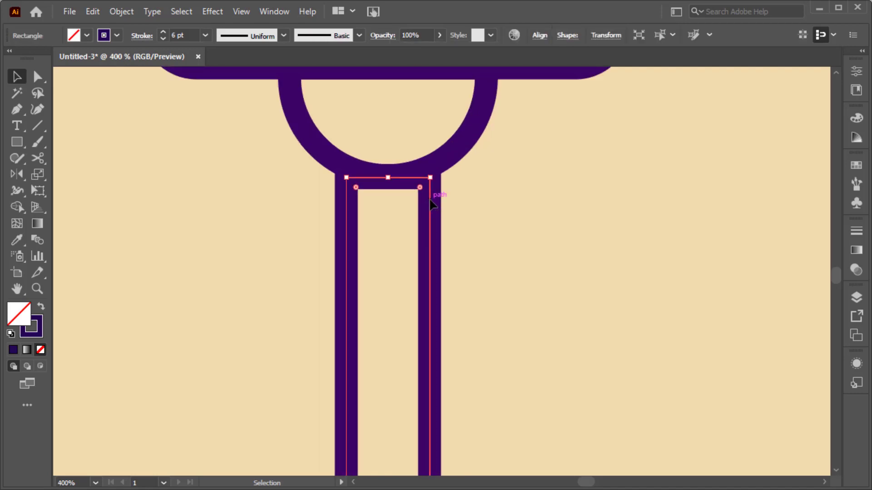
# Paste a copy of the tripod leg in front and rotate it 21° about the midpoint of its upper edge
pyautogui.scroll(-4, 432, 205)
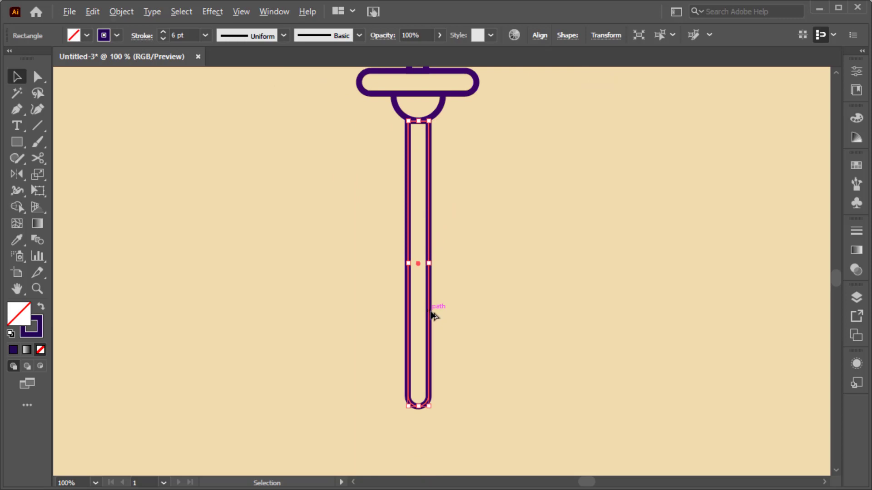
pyautogui.click(100, 18)
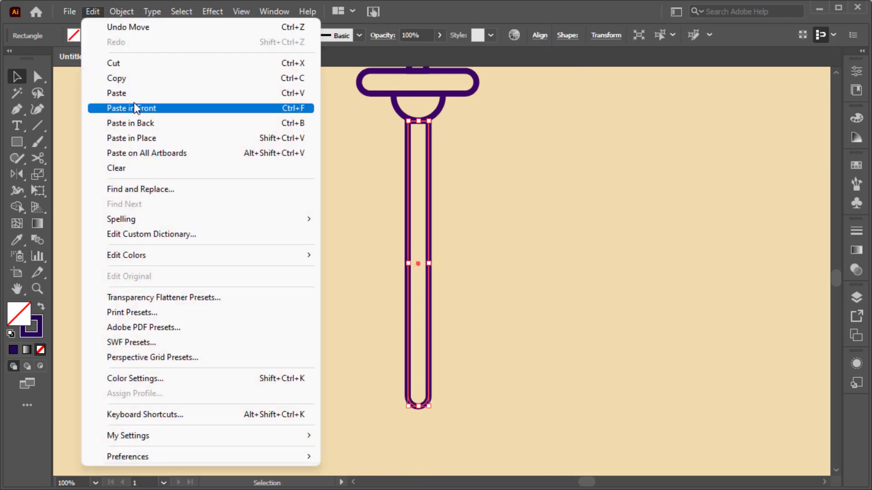
pyautogui.click(99, 18)
pyautogui.click(99, 17)
pyautogui.click(159, 109)
pyautogui.click(18, 173)
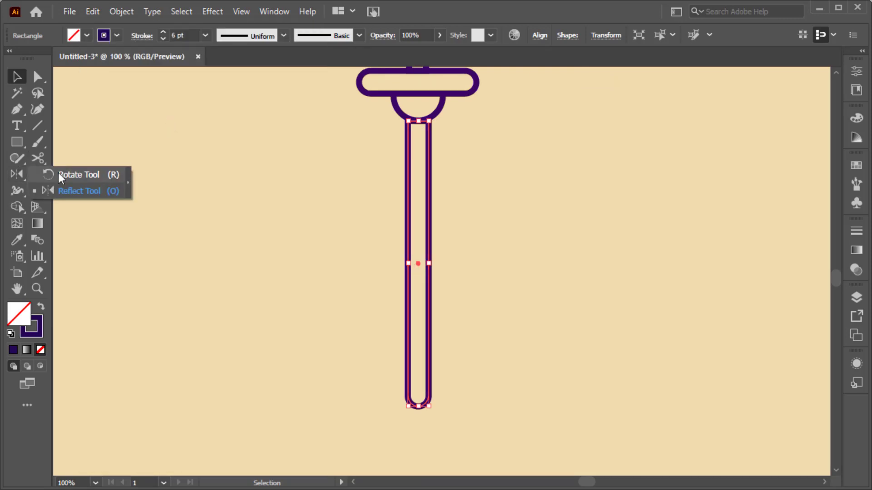
pyautogui.click(58, 173)
pyautogui.keyDown('alt'); pyautogui.click(418, 121); pyautogui.keyUp('alt')
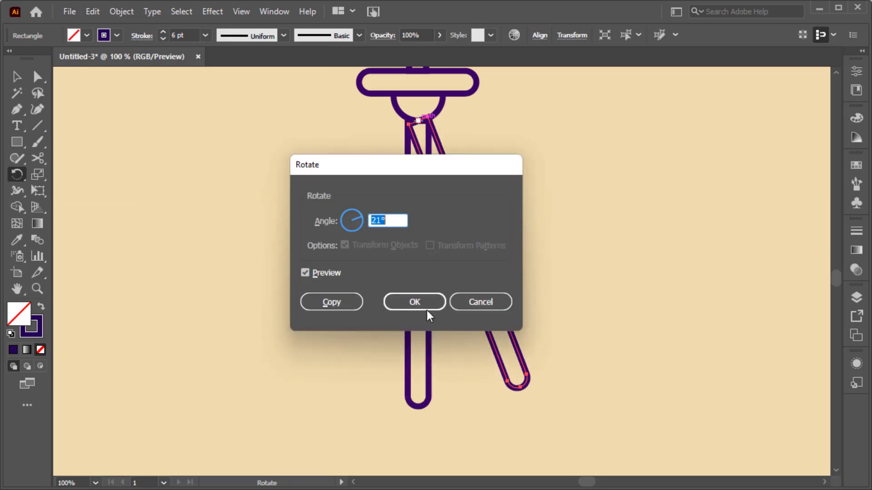
pyautogui.click(396, 299)
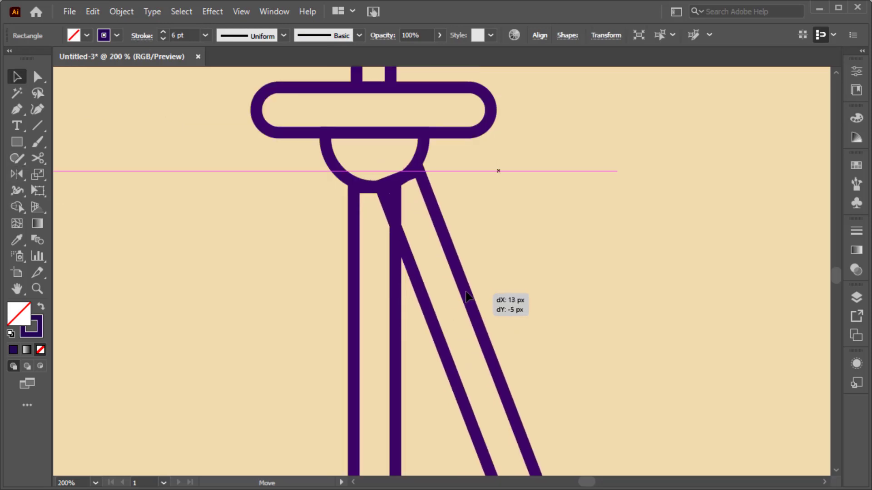
# Move the tilted leg right and slightly up so its upper end sits beside the vertical leg against the half circle
pyautogui.moveTo(475, 296); pyautogui.dragTo(489, 289)
pyautogui.scroll(-2, 488, 289)
pyautogui.scroll(6, 458, 228)
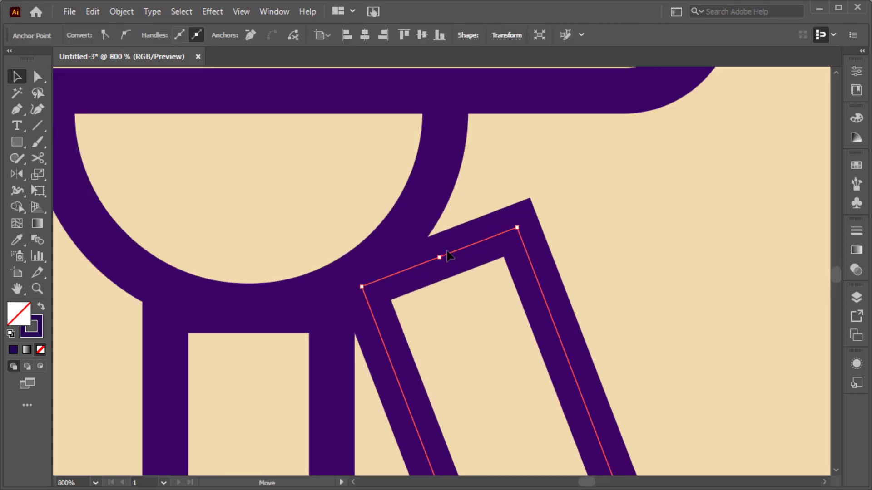
pyautogui.moveTo(448, 255)
pyautogui.mouseDown()
pyautogui.moveTo(434, 254)
pyautogui.moveTo(469, 249)
pyautogui.mouseUp()
pyautogui.hotkey('ctrl', 'z')
# Widen the half circle under the mounting plate and nudge the tilted leg down to meet its curve
pyautogui.scroll(-4, 445, 263)
pyautogui.click(444, 244)
pyautogui.click(231, 190)
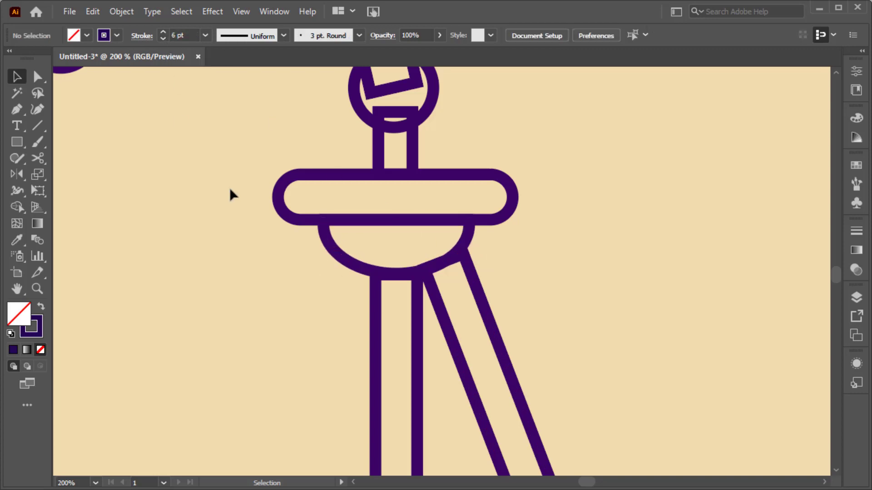
pyautogui.click(474, 278)
pyautogui.press('Down')
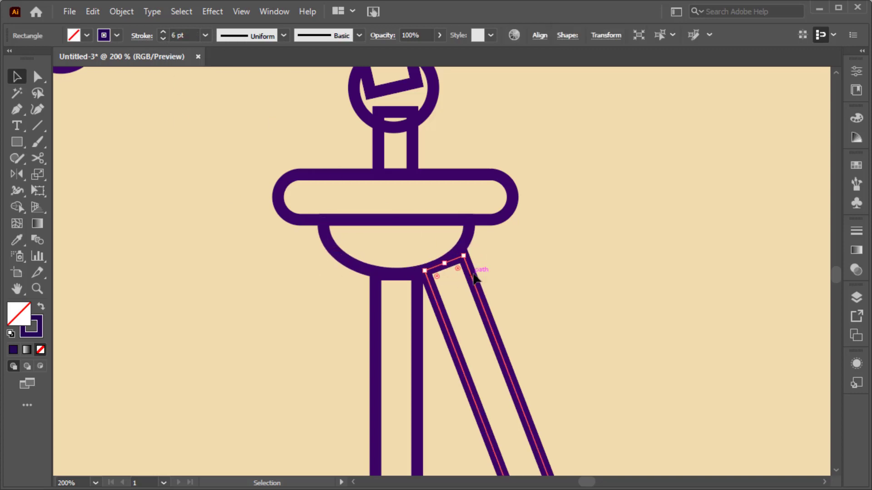
pyautogui.click(487, 273)
# Reflect a copy of the tilted leg across the vertical axis through the centre leg to form the opposite tripod leg
pyautogui.scroll(-3, 487, 274)
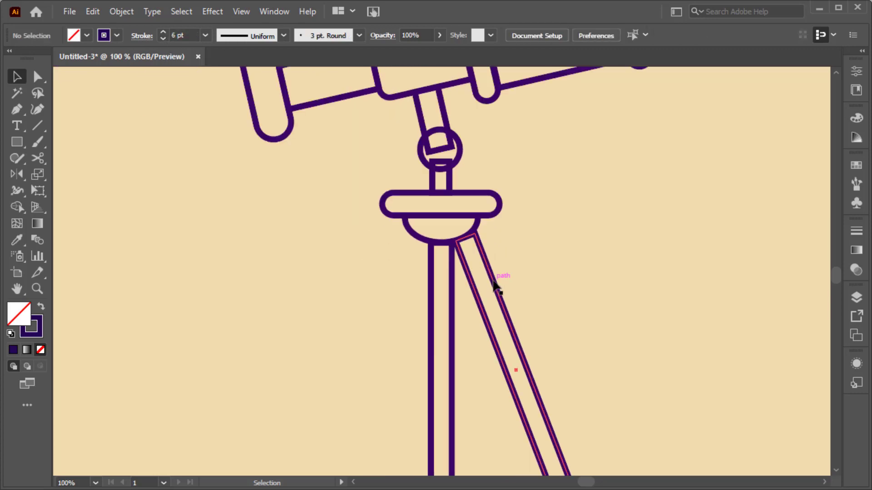
pyautogui.click(494, 281)
pyautogui.press('o')
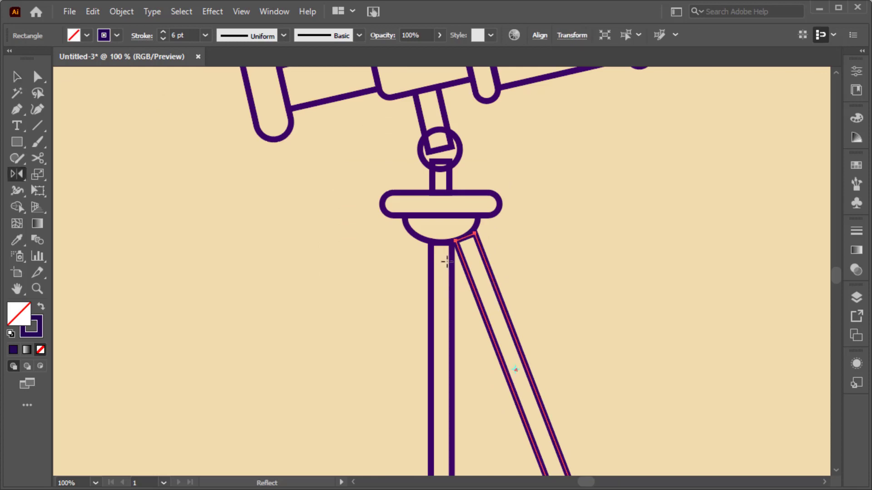
pyautogui.keyDown('alt'); pyautogui.click(441, 242); pyautogui.keyUp('alt')
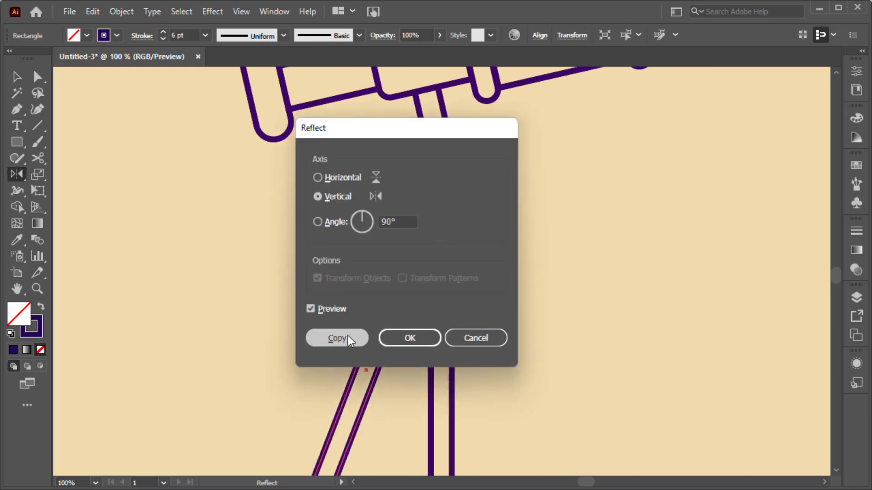
pyautogui.click(347, 336)
pyautogui.press('v')
pyautogui.click(393, 404)
# Move the complete telescope and tripod up and right to the middle of the artboard
pyautogui.hotkey('ctrl', '0')
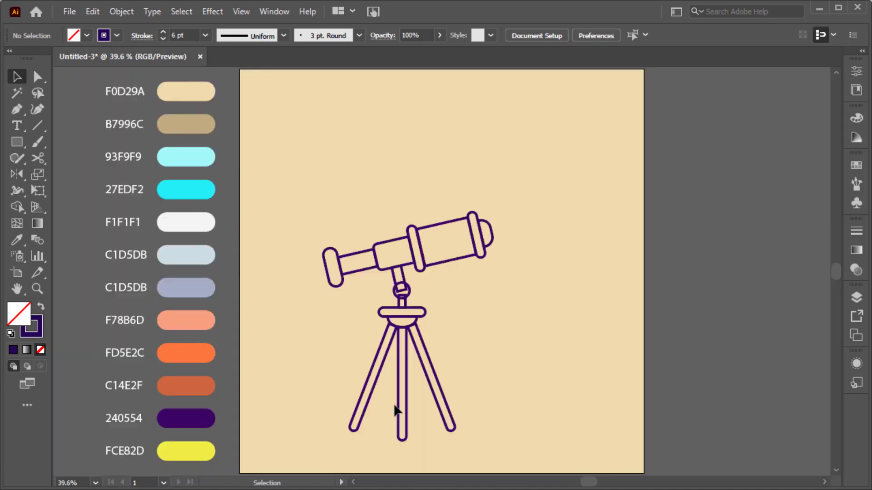
pyautogui.moveTo(506, 434); pyautogui.dragTo(506, 434)
pyautogui.moveTo(433, 368); pyautogui.dragTo(466, 330)
pyautogui.click(458, 244)
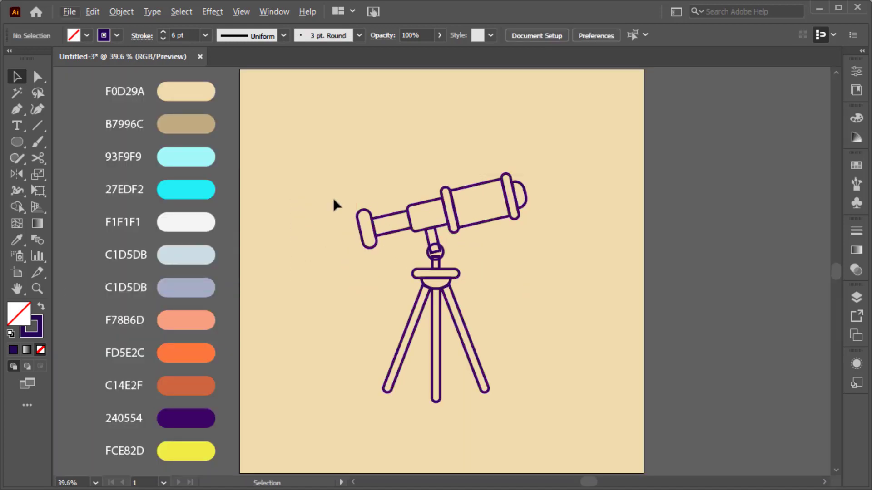
# Move the complete telescope and tripod slightly left and down on the artboard
pyautogui.moveTo(545, 428); pyautogui.dragTo(544, 428)
pyautogui.moveTo(486, 371); pyautogui.dragTo(469, 374)
pyautogui.click(328, 211)
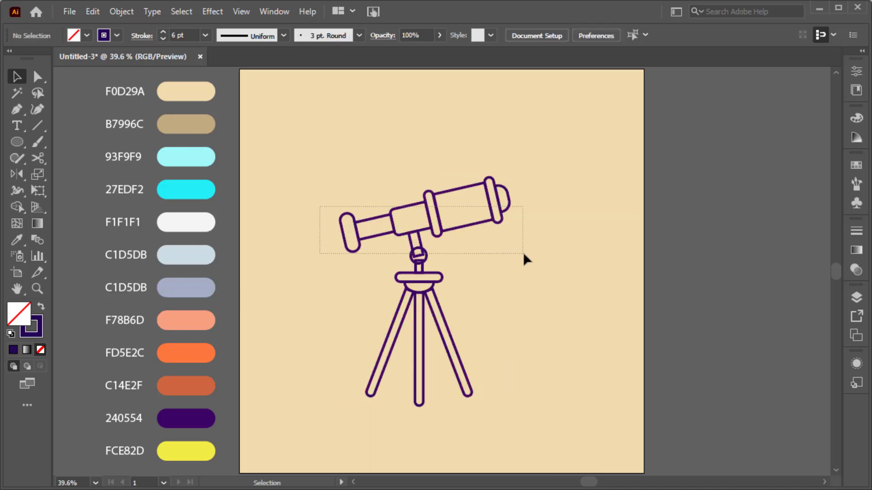
# Rotate the telescope tube, neck and joint circle counterclockwise so the lens end points more steeply upward
pyautogui.moveTo(522, 252); pyautogui.dragTo(523, 252)
pyautogui.scroll(3, 452, 212)
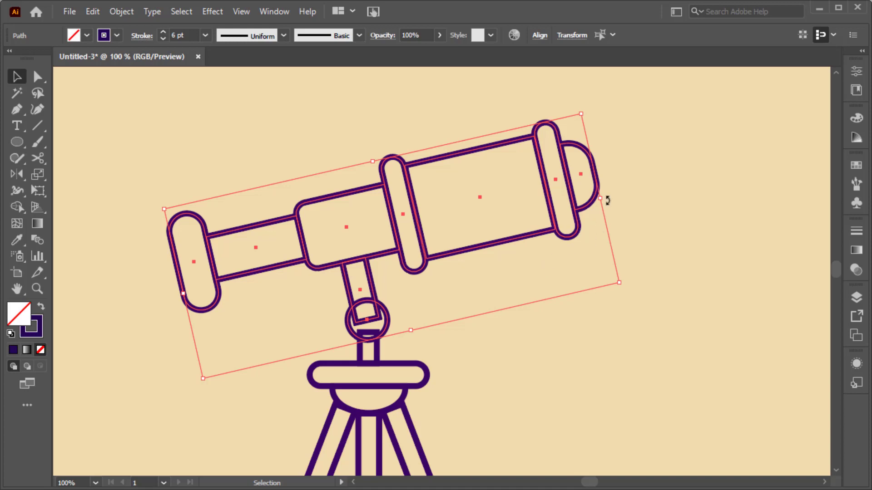
pyautogui.moveTo(607, 201); pyautogui.dragTo(489, 201)
pyautogui.hotkey('ctrl', '0')
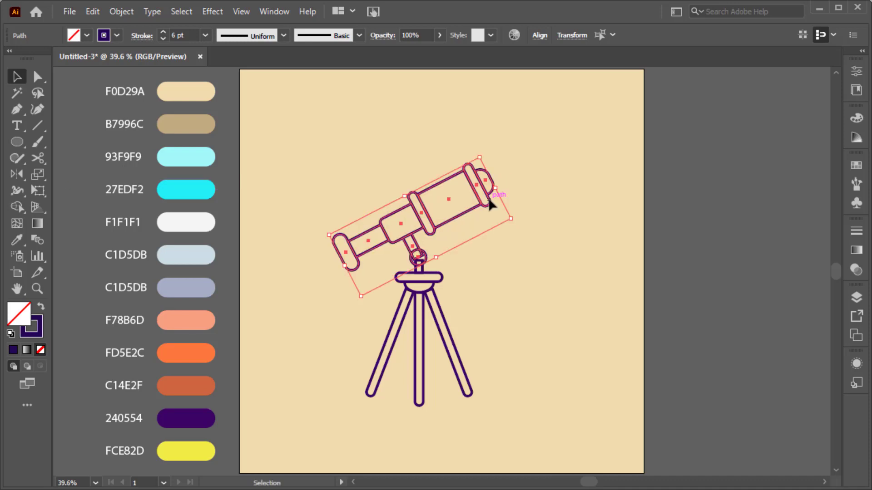
# Move the whole telescope and tripod straight down a little to centre it vertically on the artboard
pyautogui.click(491, 269)
pyautogui.moveTo(311, 165); pyautogui.dragTo(491, 423)
pyautogui.moveTo(472, 395)
pyautogui.mouseDown()
pyautogui.moveTo(476, 410)
pyautogui.moveTo(479, 404)
pyautogui.mouseUp()
pyautogui.click(506, 365)
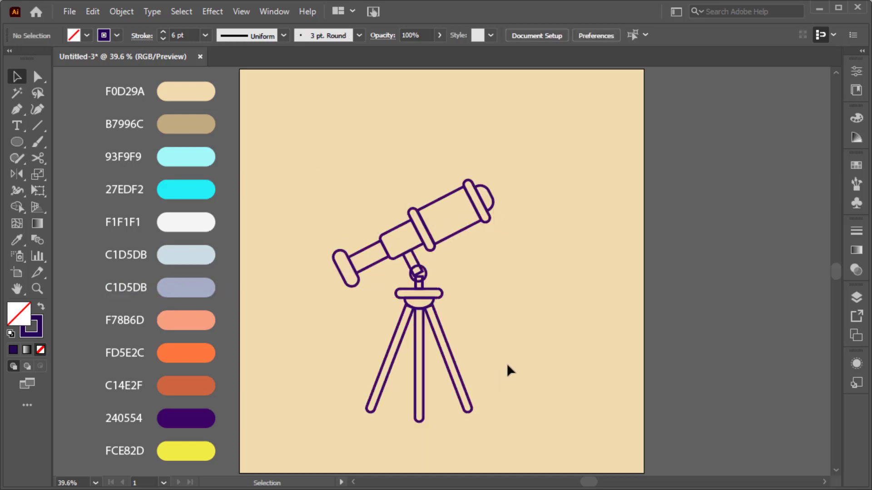
# Draw a planet circle in the artboard's upper right corner with a thin, slightly tilted ellipse across its centre as the ring
pyautogui.click(17, 143)
pyautogui.moveTo(570, 144); pyautogui.dragTo(598, 145)
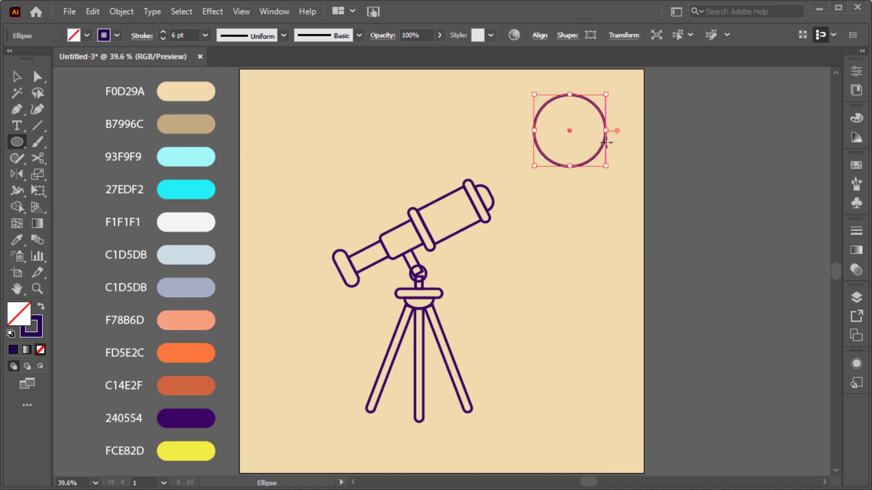
pyautogui.scroll(5, 598, 145)
pyautogui.scroll(-3, 384, 213)
pyautogui.moveTo(275, 184); pyautogui.dragTo(516, 189)
pyautogui.press('v')
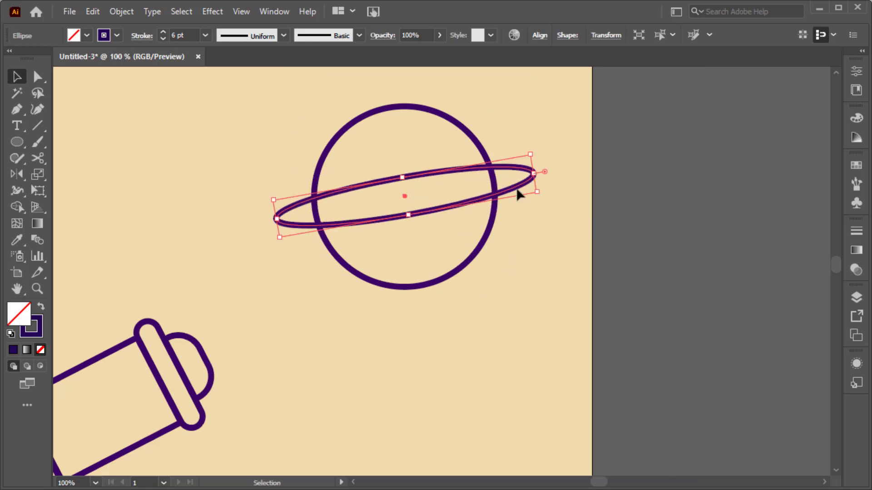
# Merge the planet's inner regions above the ring's front edge with Shape Builder, removing the back part of the ring inside the circle
pyautogui.moveTo(307, 182); pyautogui.dragTo(532, 293)
pyautogui.click(17, 207)
pyautogui.moveTo(406, 188); pyautogui.dragTo(405, 179)
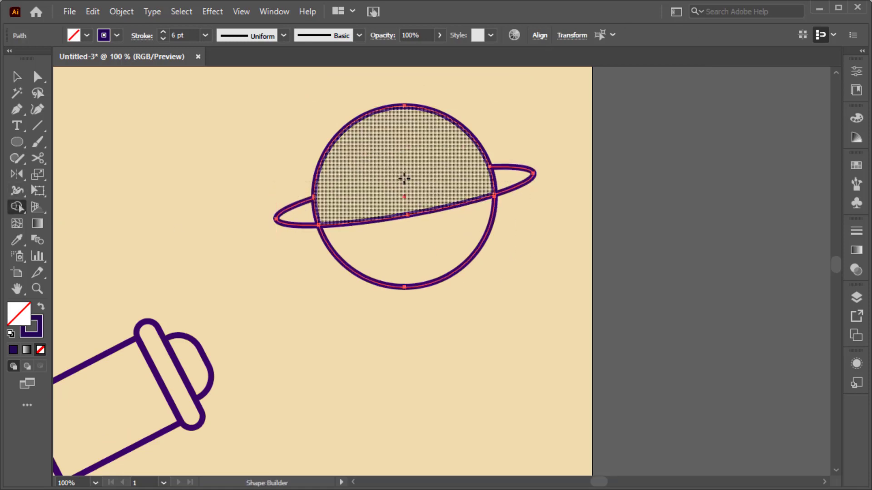
pyautogui.press('v')
pyautogui.press('a')
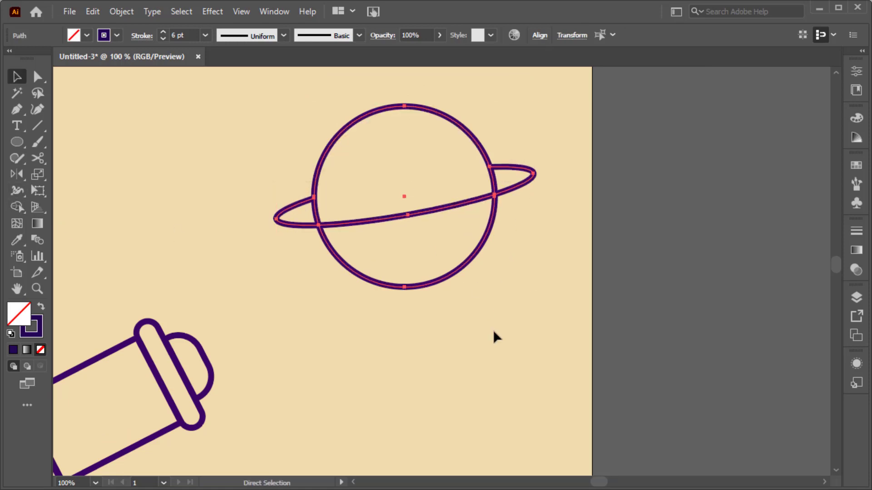
pyautogui.press('v')
pyautogui.hotkey('ctrl', '0')
pyautogui.click(514, 302)
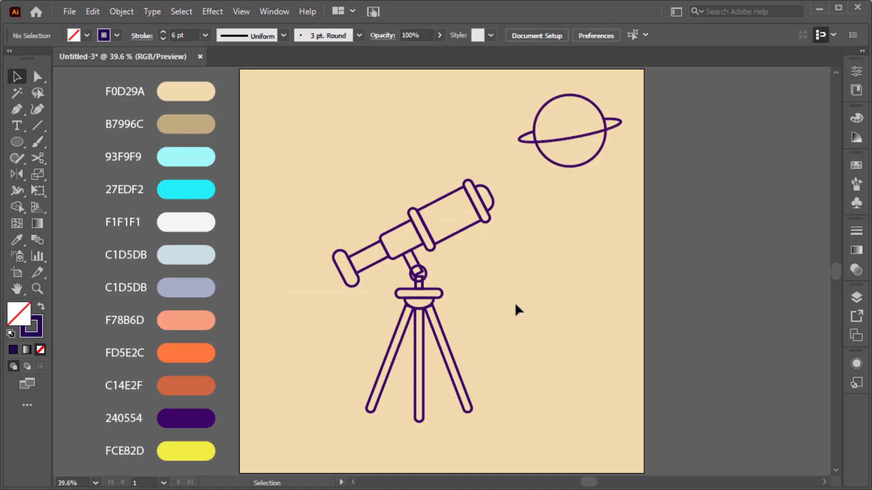
# Paste a copy of the front lens behind its outline and fill it with light cyan 93F9F9, without a stroke
pyautogui.click(493, 206)
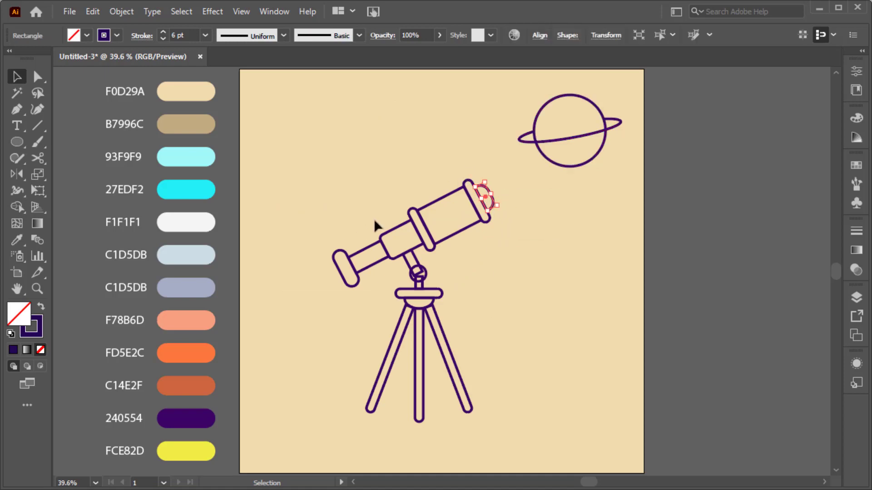
pyautogui.click(93, 12)
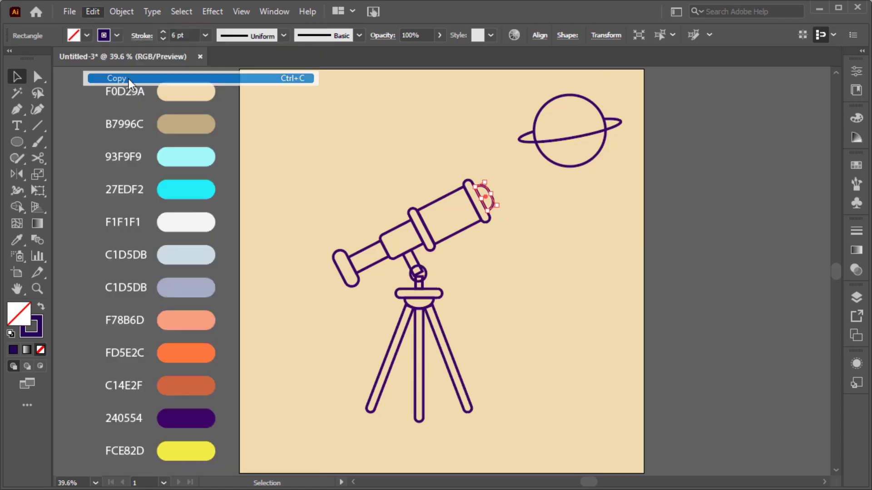
pyautogui.click(165, 124)
pyautogui.hotkey('shift', 'x')
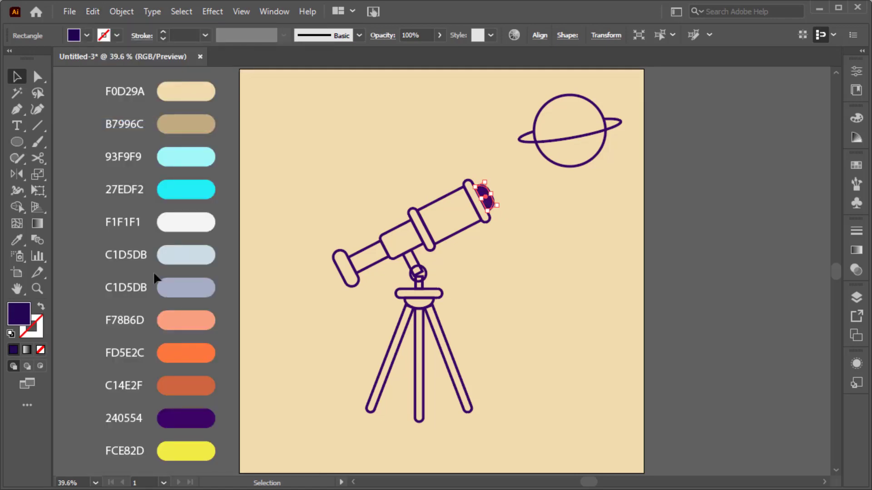
pyautogui.press('i')
pyautogui.click(197, 163)
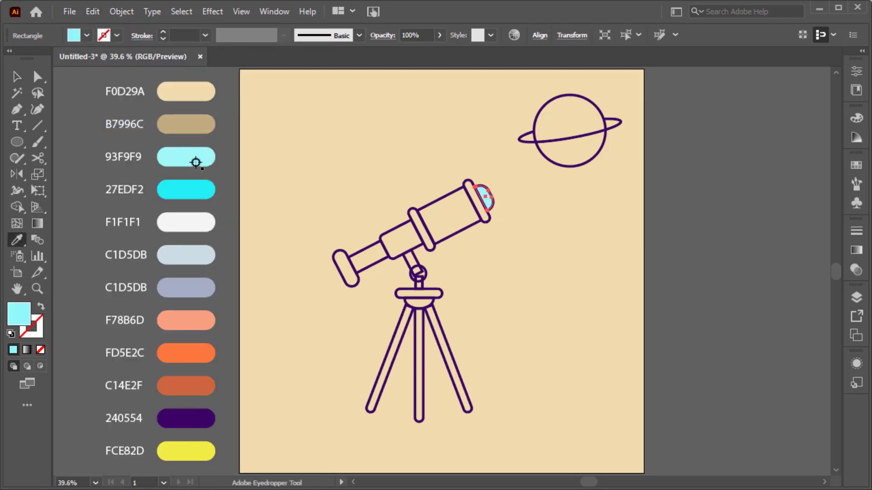
pyautogui.press('v')
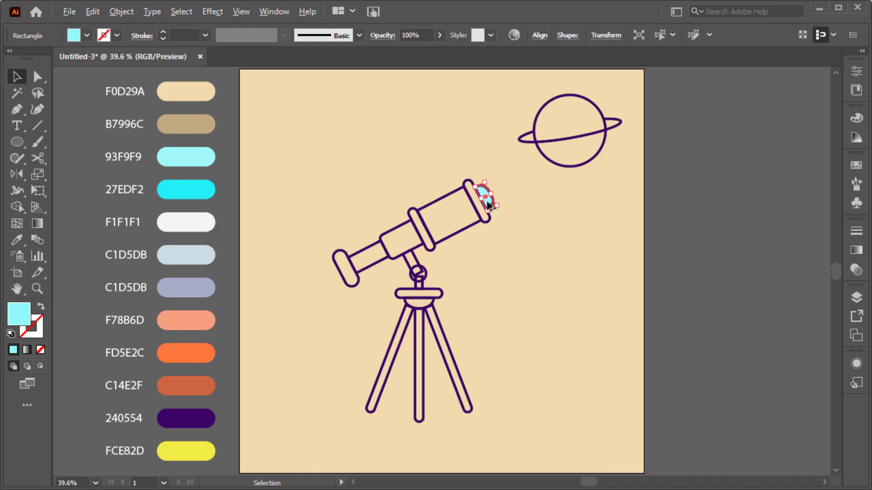
# Fill a copy of the front band beside the lens with orange FD5E2C behind its outline
pyautogui.scroll(2, 489, 204)
pyautogui.click(488, 225)
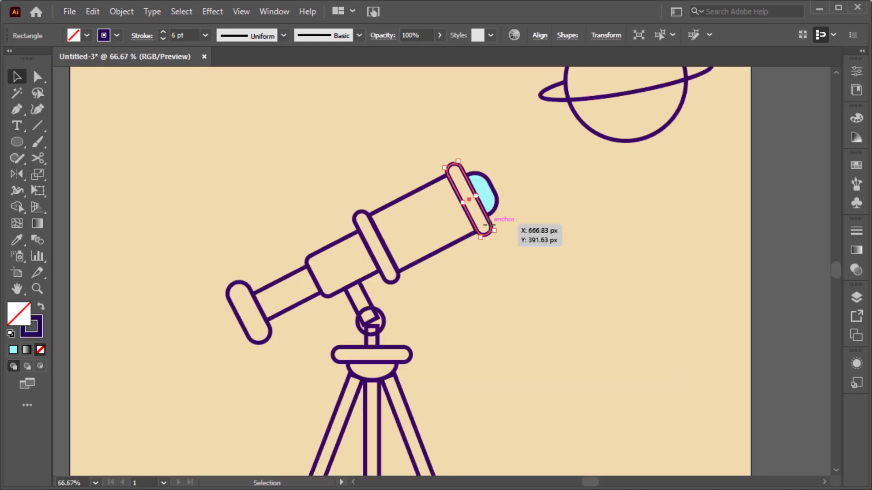
pyautogui.hotkey('shift', 'x')
pyautogui.press('i')
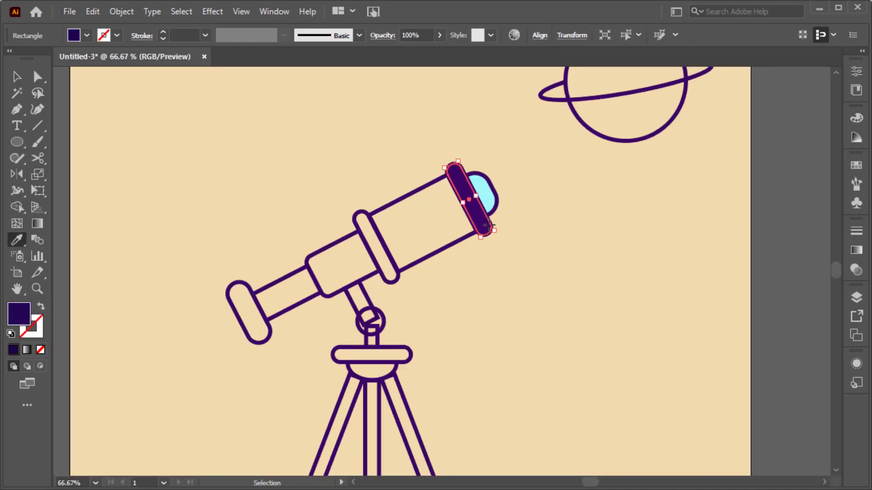
pyautogui.scroll(-2, 486, 208)
pyautogui.click(203, 356)
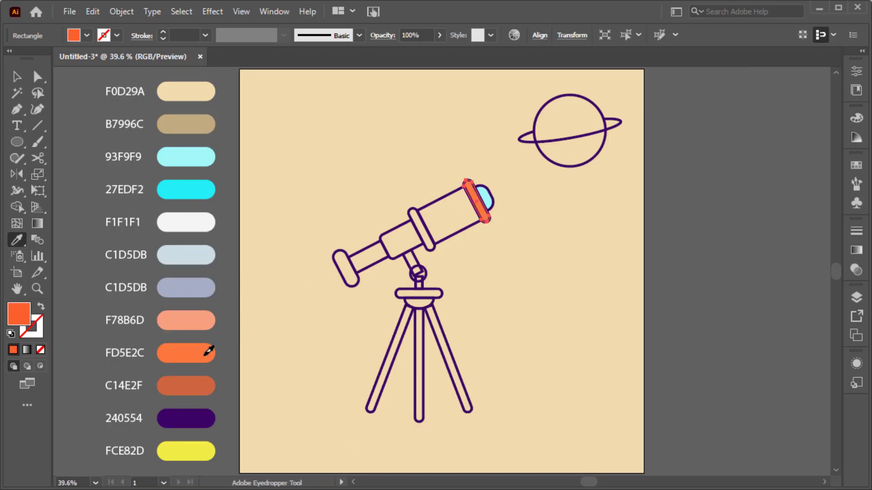
# Fill copies of the middle band and the eyepiece with orange FD5E2C behind their outlines
pyautogui.press('v')
pyautogui.click(434, 248)
pyautogui.keyDown('shift'); pyautogui.click(357, 287); pyautogui.keyUp('shift')
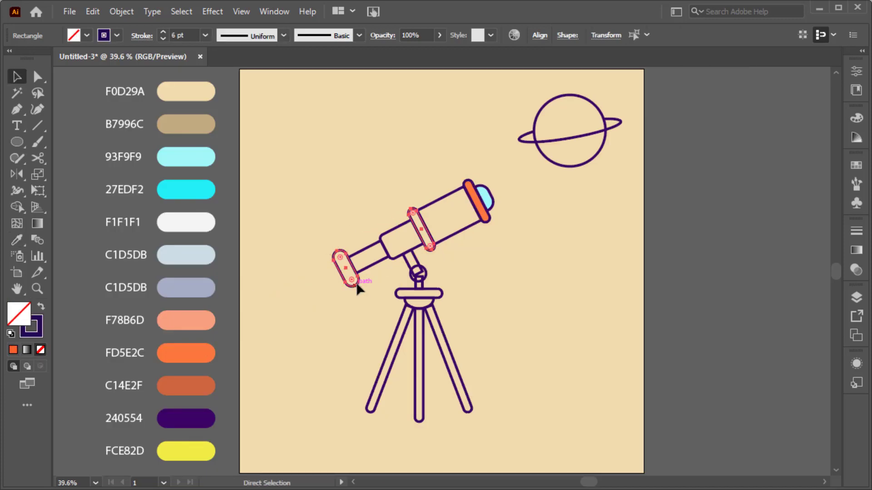
pyautogui.hotkey('shift', 'x')
pyautogui.press('i')
pyautogui.click(200, 352)
pyautogui.hotkey('ctrl', 'shift', 'a')
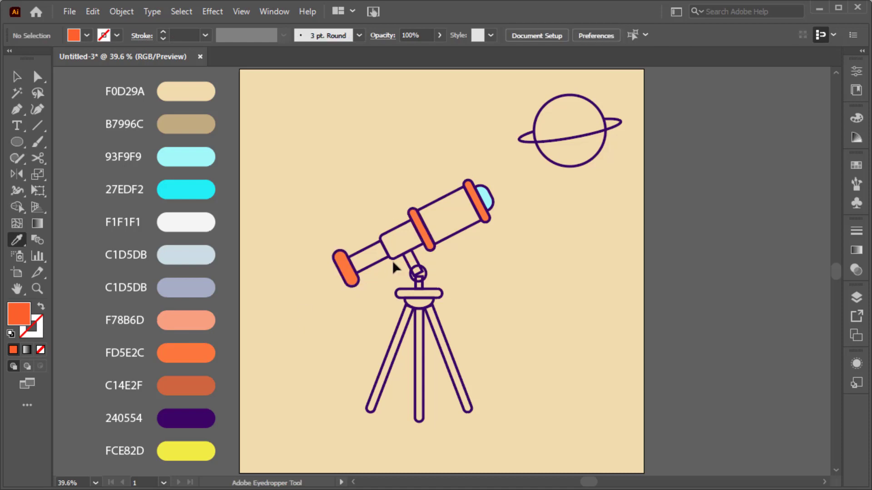
# Fill copies of the three telescope tube sections with off-white F1F1F1 behind their outlines
pyautogui.keyDown('ctrl'); pyautogui.click(392, 260); pyautogui.keyUp('ctrl')
pyautogui.keyDown('ctrl'); pyautogui.keyDown('shift'); pyautogui.click(452, 238); pyautogui.keyUp('shift'); pyautogui.keyUp('ctrl')
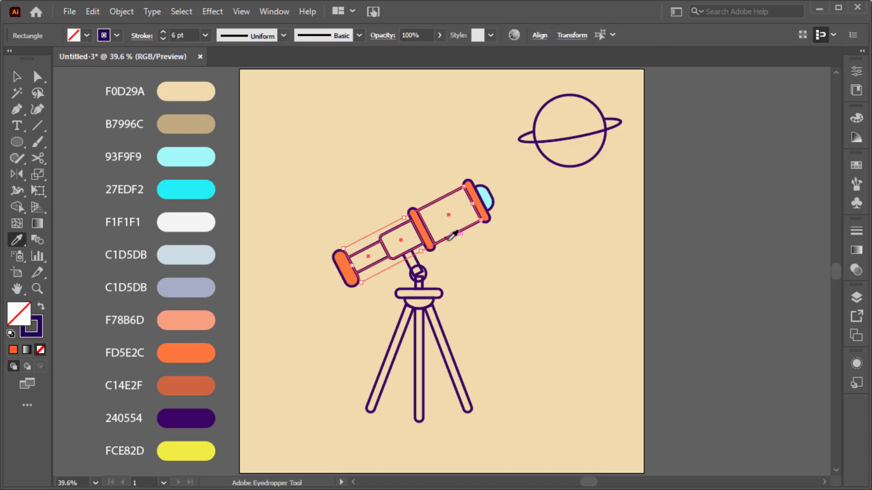
pyautogui.hotkey('shift', 'x')
pyautogui.click(210, 218)
pyautogui.hotkey('ctrl', 'shift', 'a')
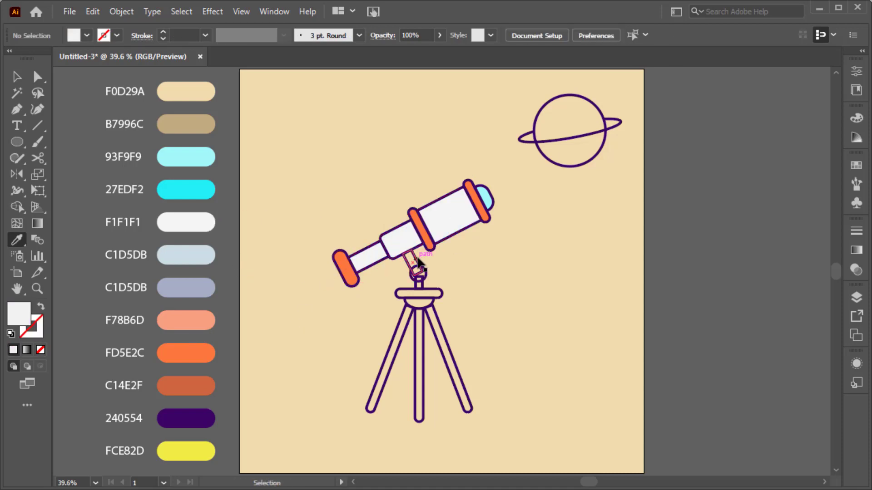
# Fill a copy of the tilted neck under the tube with the lavender palette colour behind its outline
pyautogui.keyDown('ctrl'); pyautogui.click(426, 267); pyautogui.keyUp('ctrl')
pyautogui.hotkey('shift', 'x')
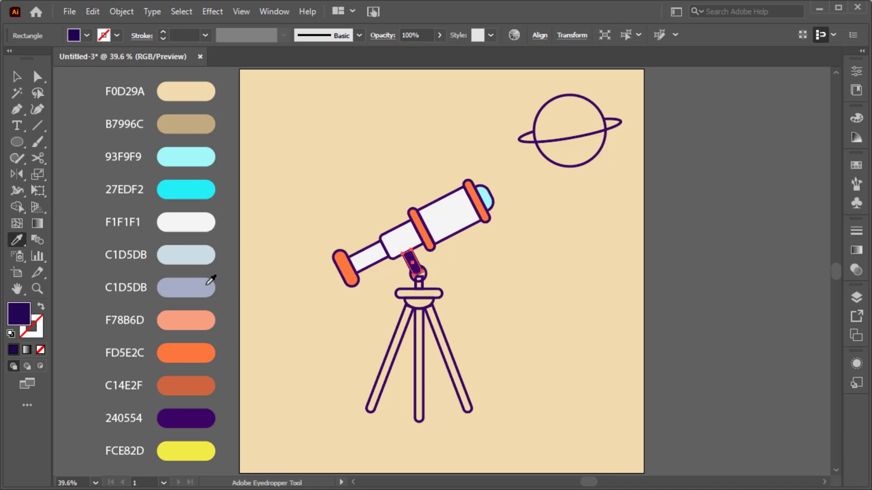
pyautogui.click(210, 280)
pyautogui.hotkey('ctrl', 'shift', 'a')
# Fill copies of the mounting plate and the half circle below it with the eyepiece's orange behind their outlines
pyautogui.keyDown('ctrl'); pyautogui.click(443, 298); pyautogui.keyUp('ctrl')
pyautogui.keyDown('ctrl'); pyautogui.keyDown('shift'); pyautogui.click(411, 307); pyautogui.keyUp('shift'); pyautogui.keyUp('ctrl')
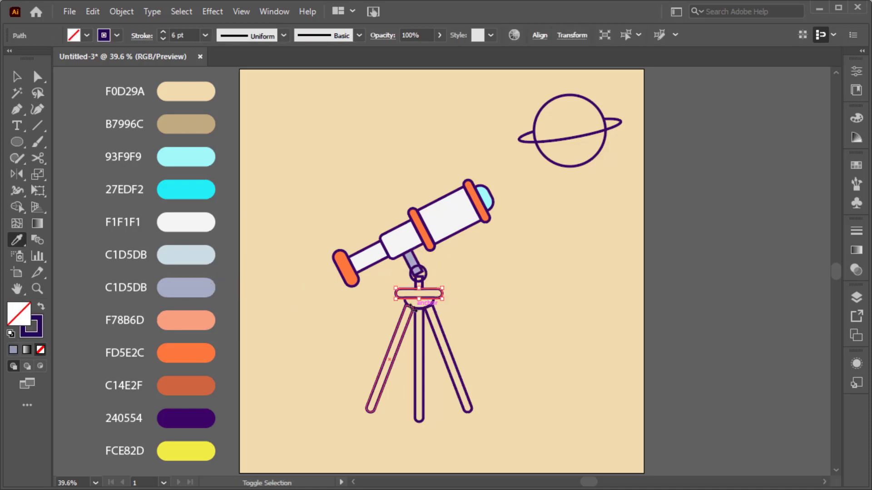
pyautogui.keyDown('ctrl'); pyautogui.keyDown('shift'); pyautogui.click(410, 307); pyautogui.keyUp('shift'); pyautogui.keyUp('ctrl')
pyautogui.scroll(2, 411, 308)
pyautogui.keyDown('ctrl'); pyautogui.click(396, 300); pyautogui.keyUp('ctrl')
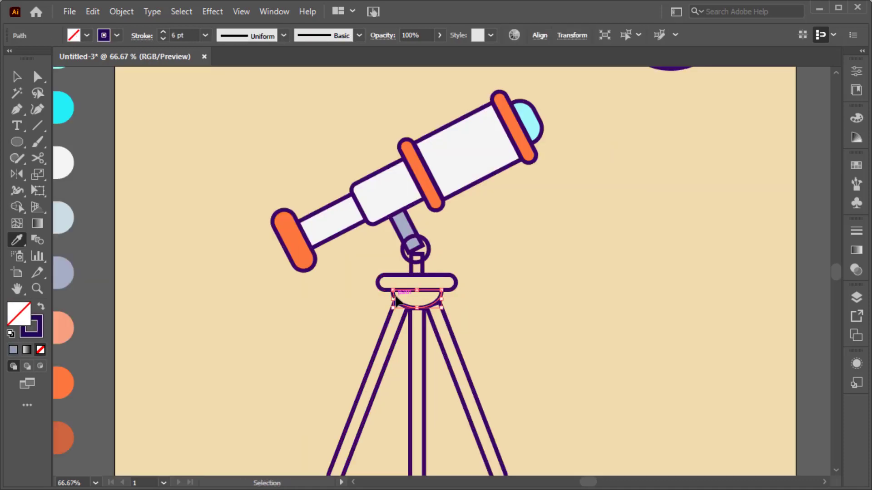
pyautogui.keyDown('ctrl'); pyautogui.click(431, 281); pyautogui.keyUp('ctrl')
pyautogui.keyDown('ctrl'); pyautogui.keyDown('shift'); pyautogui.click(395, 301); pyautogui.keyUp('shift'); pyautogui.keyUp('ctrl')
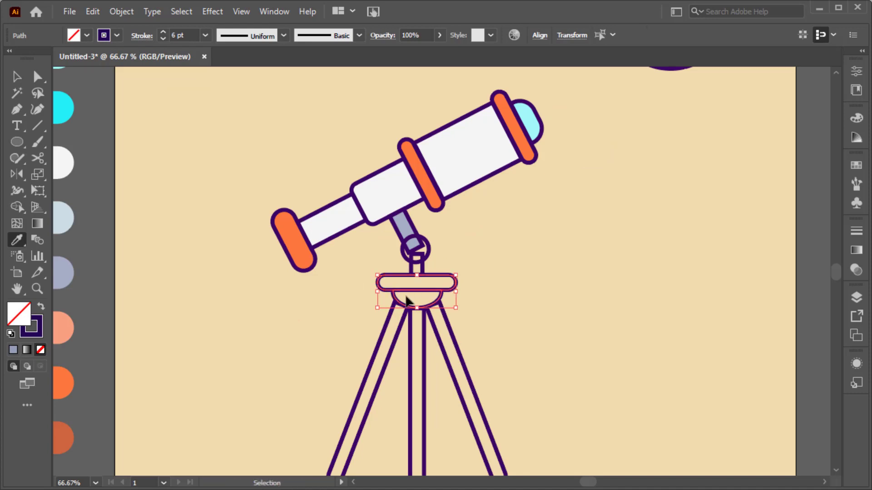
pyautogui.click(407, 300)
pyautogui.click(303, 246)
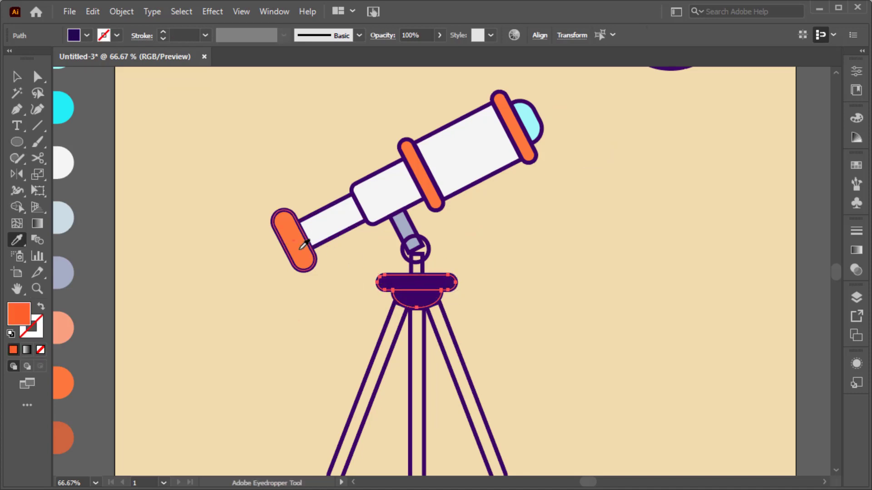
pyautogui.press('v')
pyautogui.click(327, 290)
# Fill a copy of the short post above the mounting plate with the lavender palette colour behind its outline
pyautogui.scroll(2, 436, 263)
pyautogui.click(406, 270)
pyautogui.scroll(-1, 406, 270)
pyautogui.scroll(-4, 406, 269)
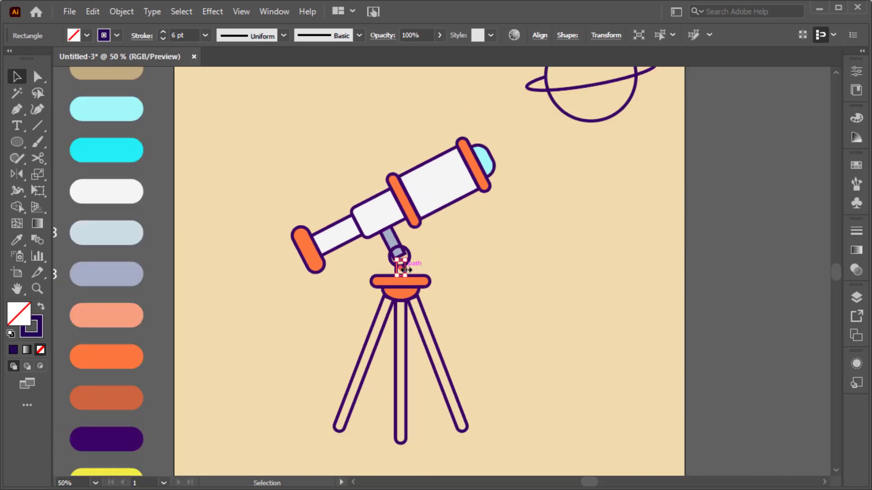
pyautogui.hotkey('shift', 'x')
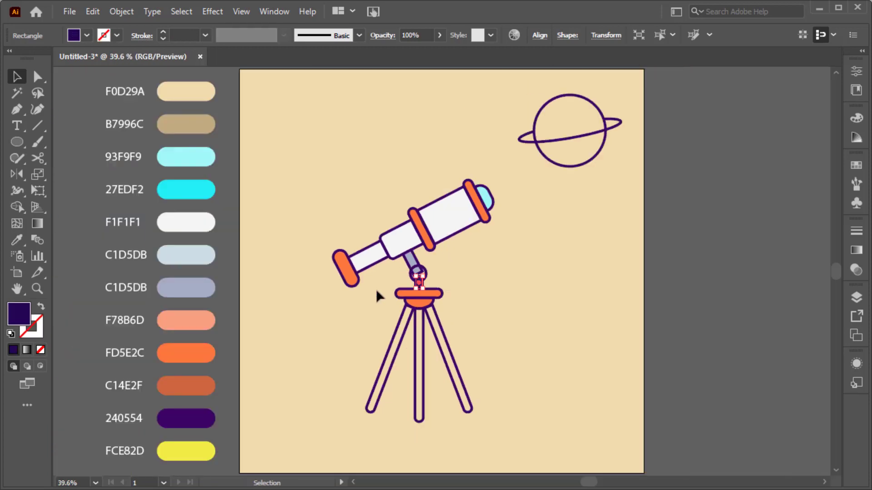
pyautogui.press('i')
pyautogui.click(180, 286)
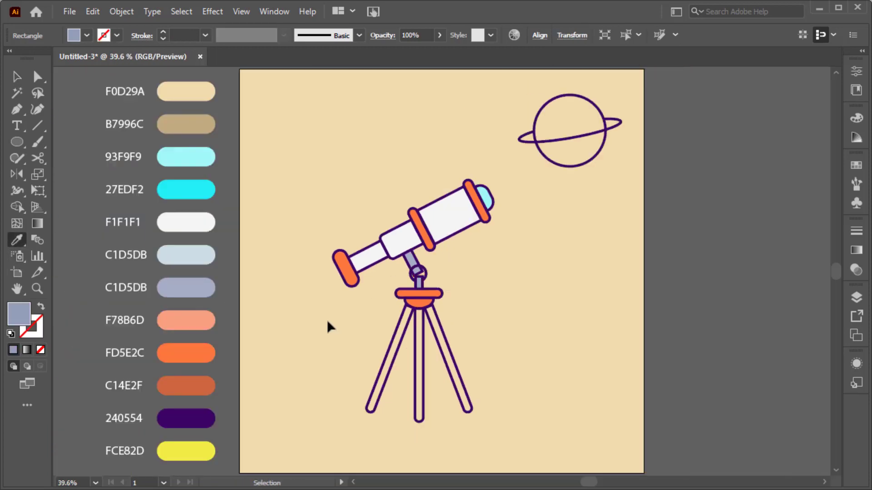
pyautogui.hotkey('ctrl', 'shift', 'a')
pyautogui.press('v')
# Bring the joint circle to the front and fill a copy behind its outline with yellow FCE82D
pyautogui.scroll(5, 435, 268)
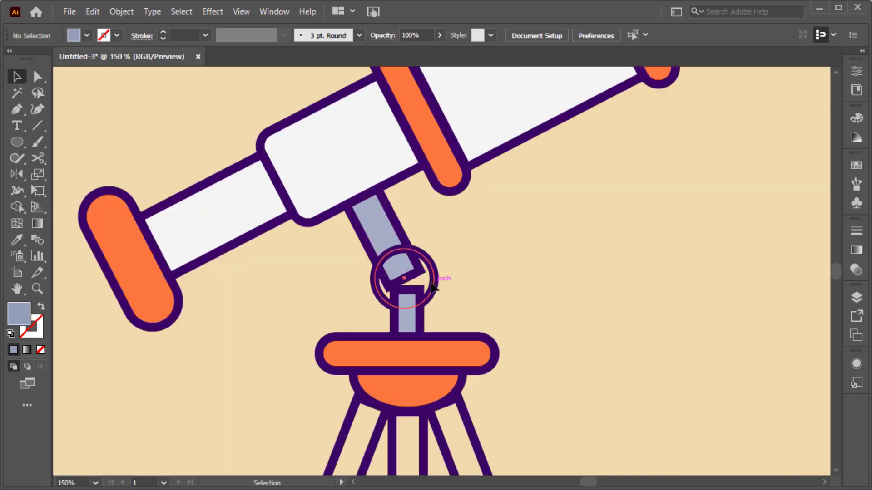
pyautogui.rightClick(430, 279)
pyautogui.click(590, 421)
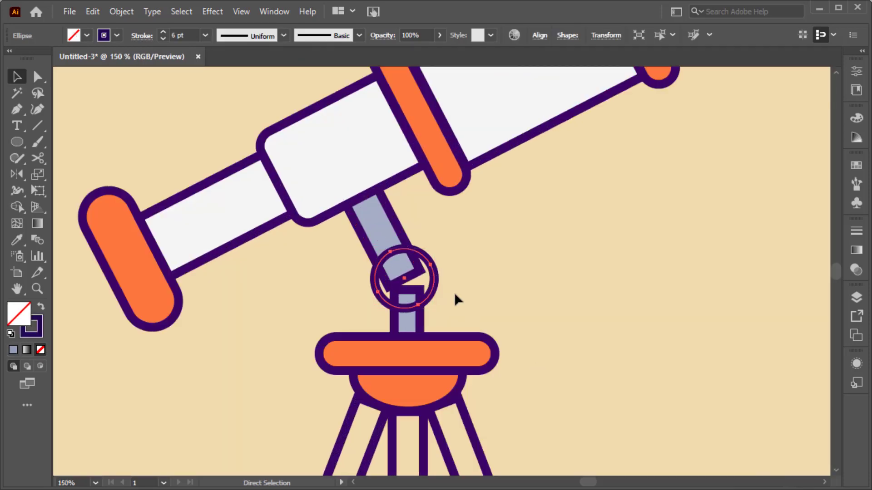
pyautogui.hotkey('shift', 'x')
pyautogui.hotkey('ctrl', '0')
pyautogui.press('i')
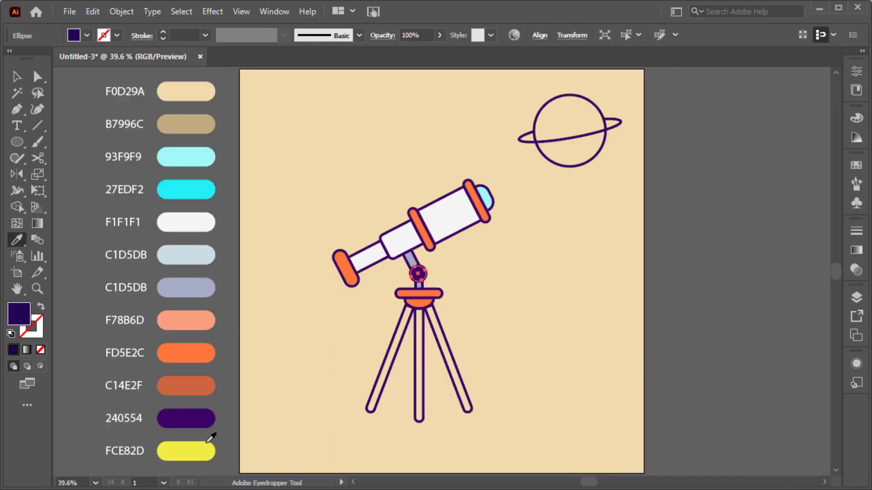
pyautogui.click(202, 450)
pyautogui.hotkey('ctrl', 'shift', 'a')
pyautogui.press('v')
# Draw a small circle at the centre of the yellow joint and fill it with the outline's dark purple, without a stroke
pyautogui.scroll(7, 414, 296)
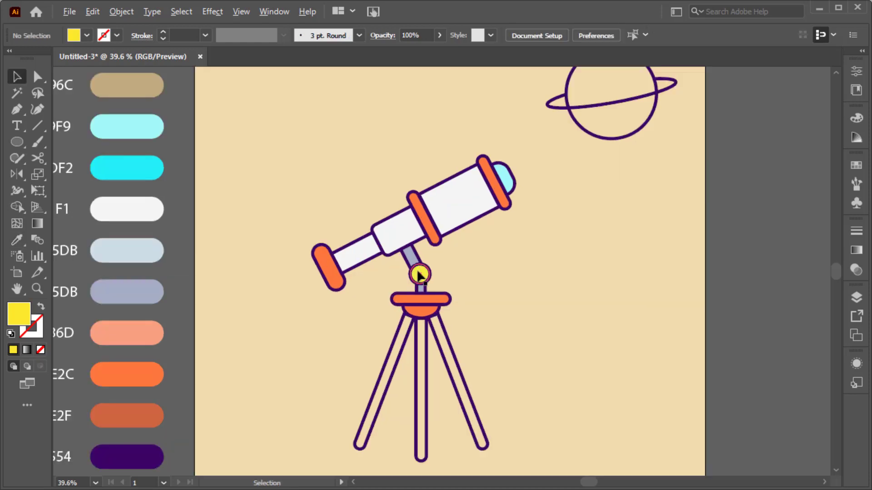
pyautogui.press('l')
pyautogui.moveTo(399, 292); pyautogui.dragTo(424, 317)
pyautogui.press('i')
pyautogui.click(411, 225)
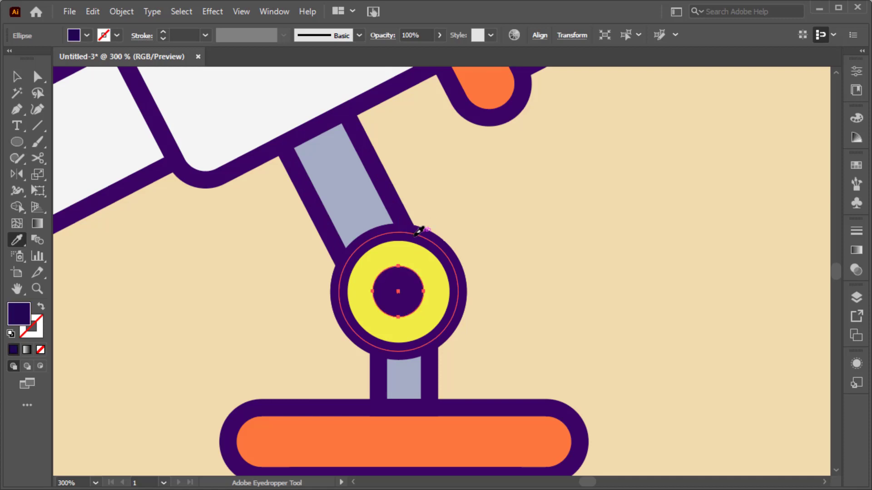
pyautogui.hotkey('ctrl', 'shift', 'a')
pyautogui.hotkey('ctrl', '0')
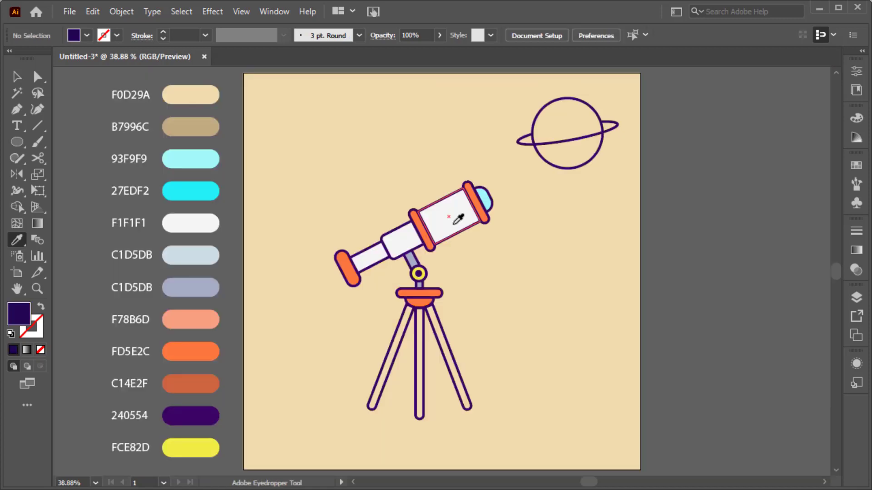
# Fill copies of the three tripod legs behind their outlines with F1F1F1
pyautogui.press('v')
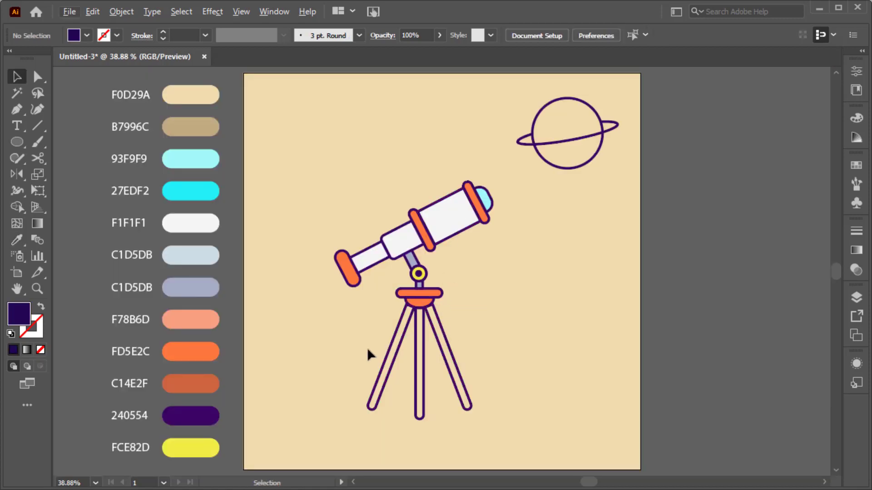
pyautogui.moveTo(366, 353); pyautogui.dragTo(469, 397)
pyautogui.press('a')
pyautogui.hotkey('ctrl', 'c')
pyautogui.hotkey('ctrl', 'b')
pyautogui.hotkey('shift', 'x')
pyautogui.press('i')
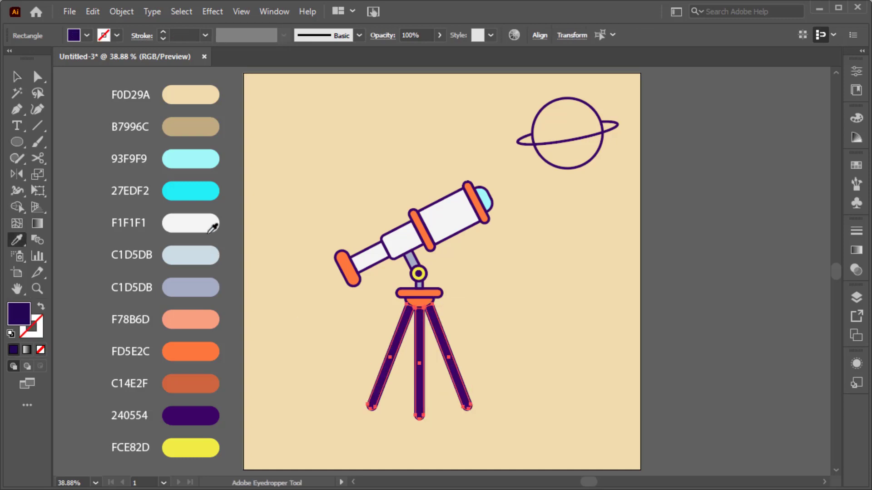
pyautogui.click(210, 229)
pyautogui.keyDown('ctrl'); pyautogui.click(289, 320); pyautogui.keyUp('ctrl')
# Place a smaller copy of the half circle against the underside of the mounting plate and fill it with the outline's dark purple
pyautogui.press('v')
pyautogui.scroll(6, 418, 296)
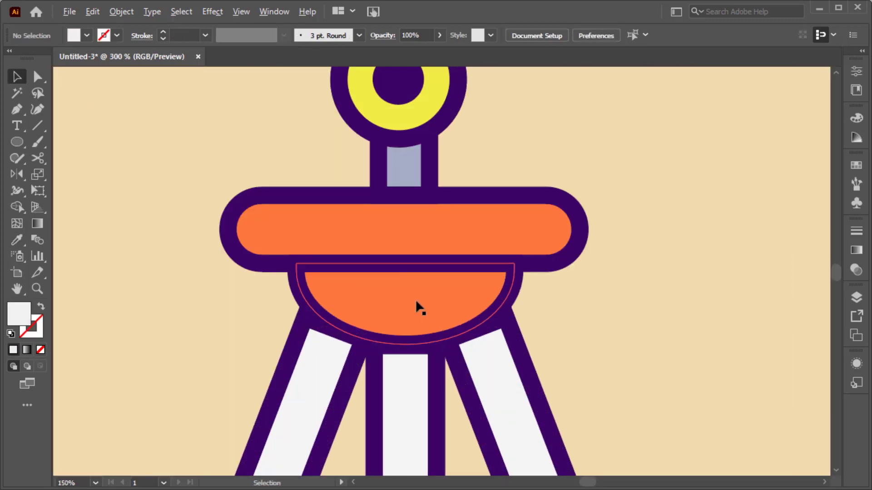
pyautogui.click(421, 316)
pyautogui.moveTo(514, 344); pyautogui.dragTo(481, 319)
pyautogui.moveTo(413, 304); pyautogui.dragTo(416, 287)
pyautogui.press('i')
pyautogui.click(398, 84)
pyautogui.press('v')
pyautogui.hotkey('ctrl', '0')
pyautogui.click(483, 320)
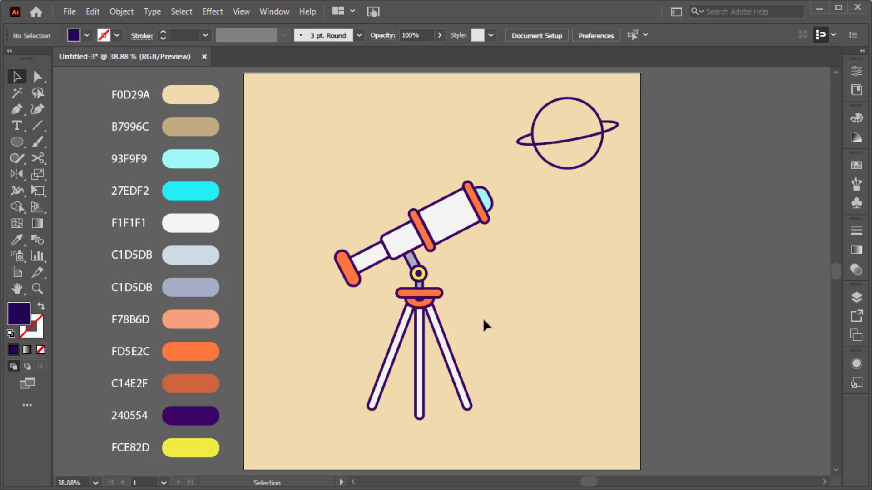
# Offset a copy of the largest tube section's white fill upward and trim the part outside the tube with Shape Builder
pyautogui.scroll(2, 448, 224)
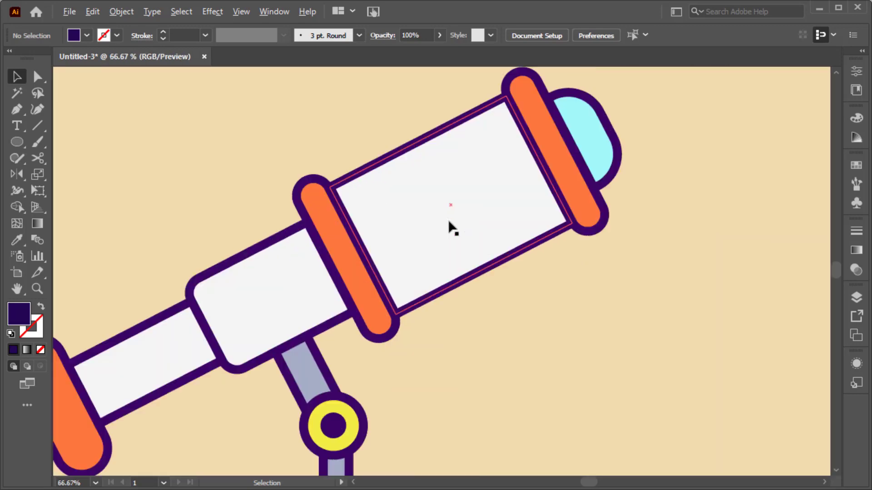
pyautogui.click(452, 230)
pyautogui.click(95, 11)
pyautogui.click(99, 10)
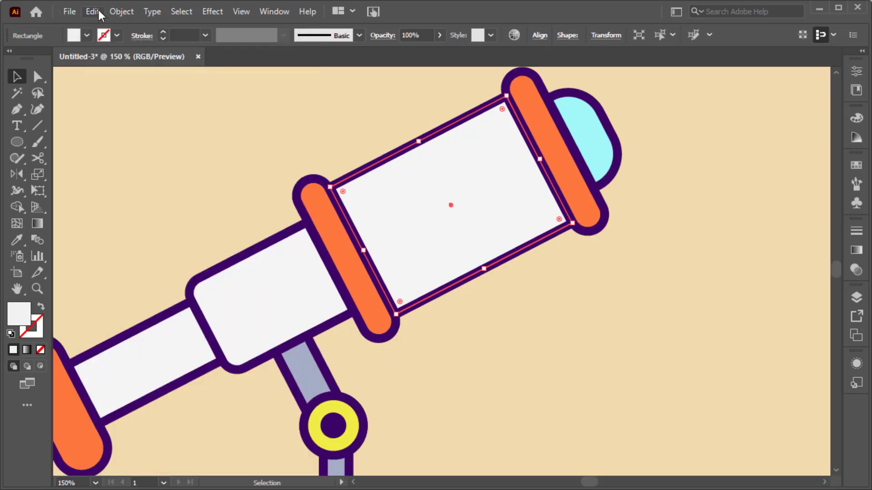
pyautogui.click(99, 11)
pyautogui.click(159, 109)
pyautogui.moveTo(427, 234)
pyautogui.mouseDown()
pyautogui.moveTo(426, 215)
pyautogui.moveTo(416, 237)
pyautogui.mouseUp()
pyautogui.keyDown('shift'); pyautogui.click(430, 278); pyautogui.keyUp('shift')
pyautogui.moveTo(20, 206); pyautogui.dragTo(62, 205)
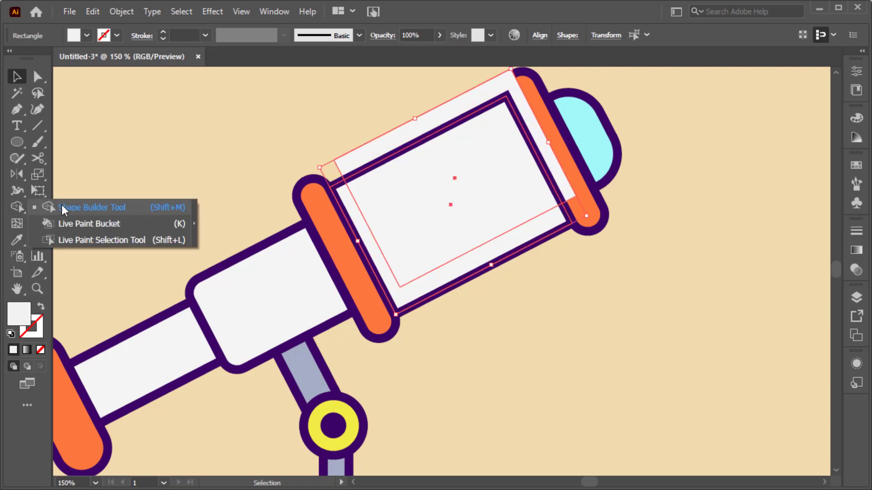
pyautogui.keyDown('alt'); pyautogui.click(381, 145); pyautogui.keyUp('alt')
# Colour the shading strip along the lower edges of the largest tube section with the light blue-grey palette colour C1D5DB
pyautogui.scroll(-1, 380, 145)
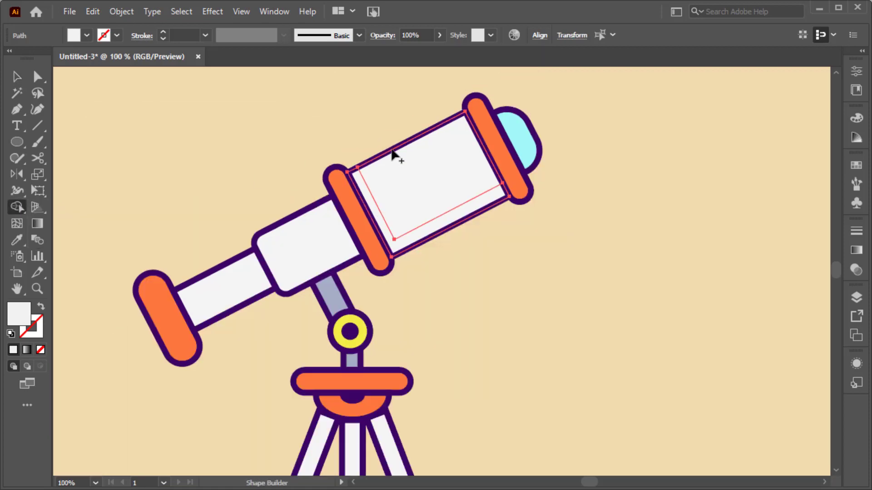
pyautogui.hscroll(-4, 395, 155)
pyautogui.scroll(-1, 420, 179)
pyautogui.hscroll(-1, 420, 179)
pyautogui.hscroll(-3, 420, 177)
pyautogui.press('v')
pyautogui.click(440, 184)
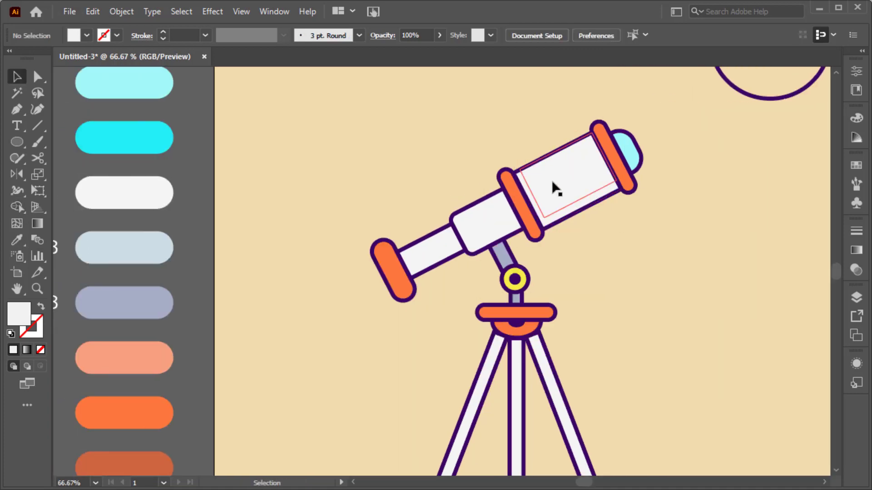
pyautogui.click(549, 219)
pyautogui.press('i')
pyautogui.click(165, 249)
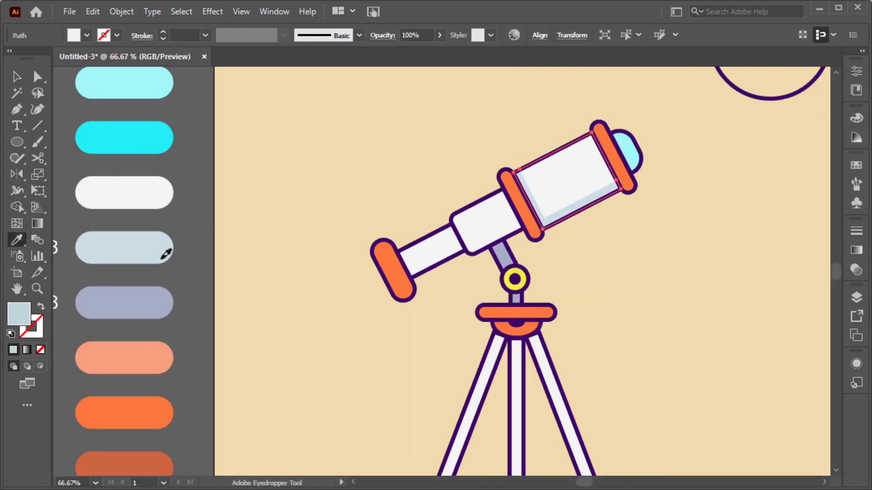
pyautogui.hotkey('ctrl', 'shift', 'a')
# Offset a copy of the middle tube section's white fill upward and remove the part outside the tube with Shape Builder
pyautogui.press('v')
pyautogui.click(481, 229)
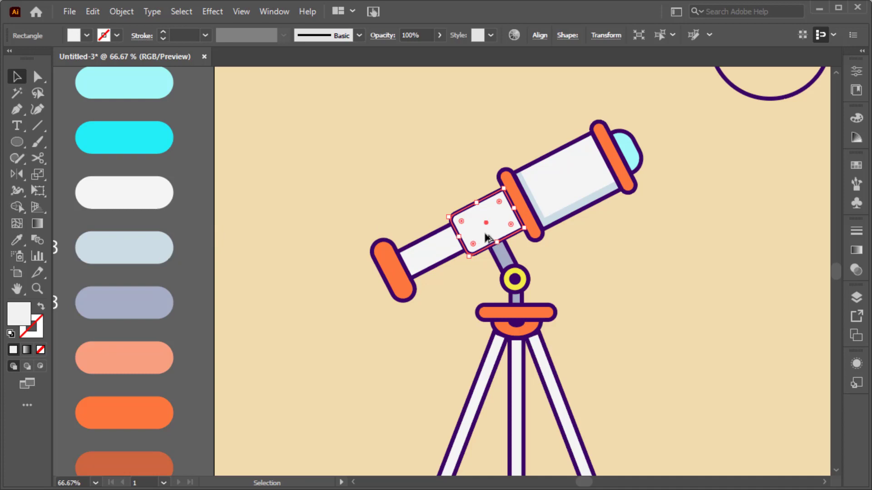
pyautogui.moveTo(487, 236); pyautogui.dragTo(487, 218)
pyautogui.scroll(1, 491, 224)
pyautogui.keyDown('shift'); pyautogui.click(487, 247); pyautogui.keyUp('shift')
pyautogui.hotkey('shift', 'm')
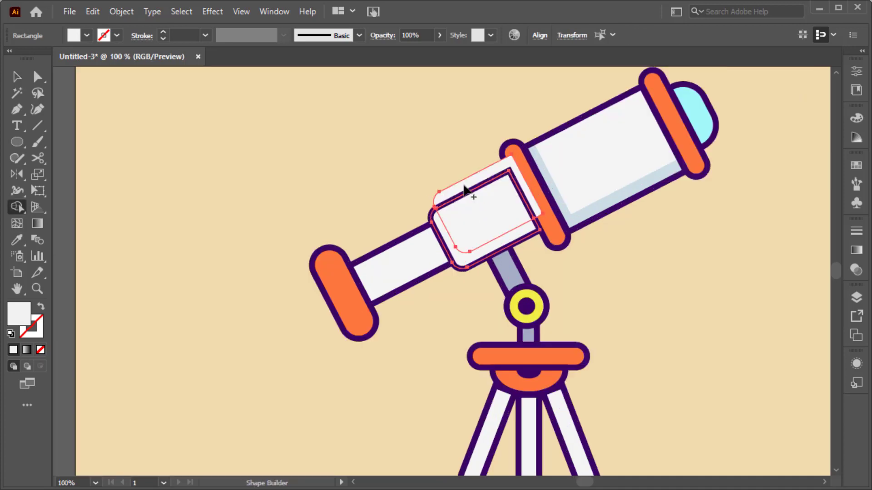
pyautogui.keyDown('alt'); pyautogui.click(465, 187); pyautogui.keyUp('alt')
# Colour the middle tube section's lower shading strip with the light blue-grey of the largest section's shading
pyautogui.press('v')
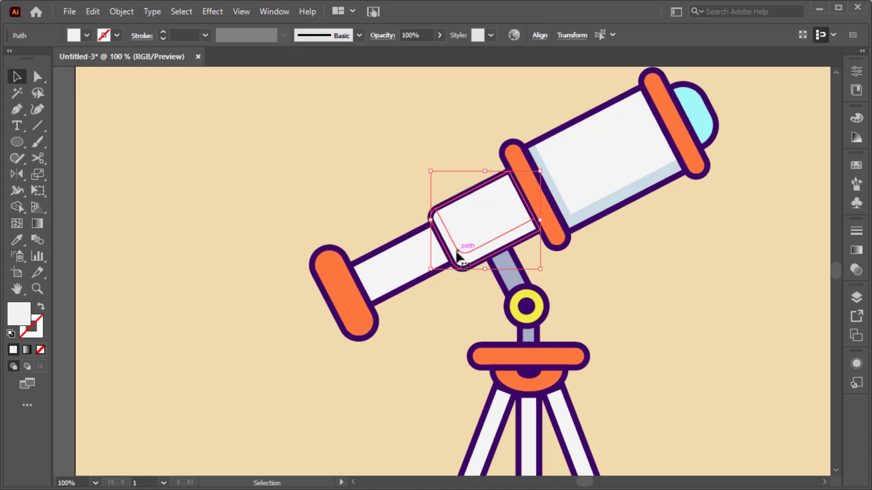
pyautogui.hotkey('ctrl', 'shift', 'a')
pyautogui.click(457, 252)
pyautogui.press('i')
pyautogui.click(580, 218)
pyautogui.scroll(-1, 580, 219)
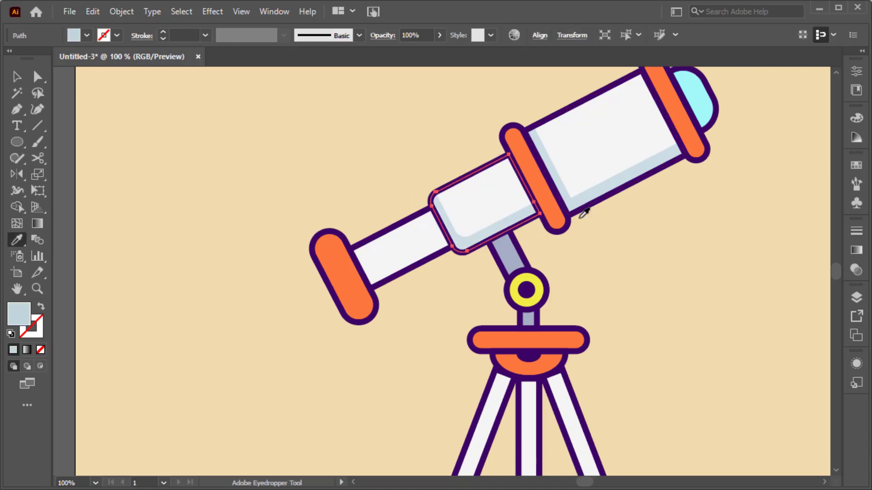
# Place a duplicate of the narrow tube section's white fill slightly above the original
pyautogui.scroll(-2, 580, 219)
pyautogui.press('v')
pyautogui.click(431, 285)
pyautogui.click(468, 236)
pyautogui.scroll(2, 467, 231)
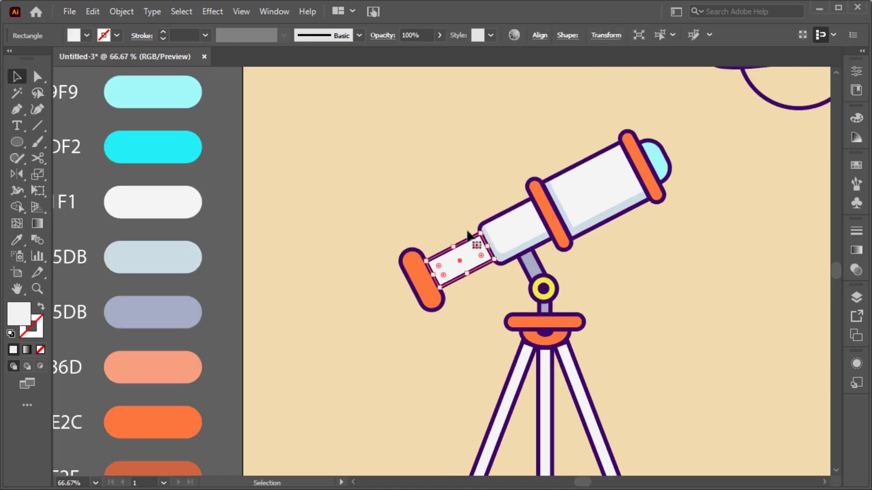
pyautogui.scroll(1, 467, 242)
pyautogui.moveTo(459, 268); pyautogui.dragTo(457, 257)
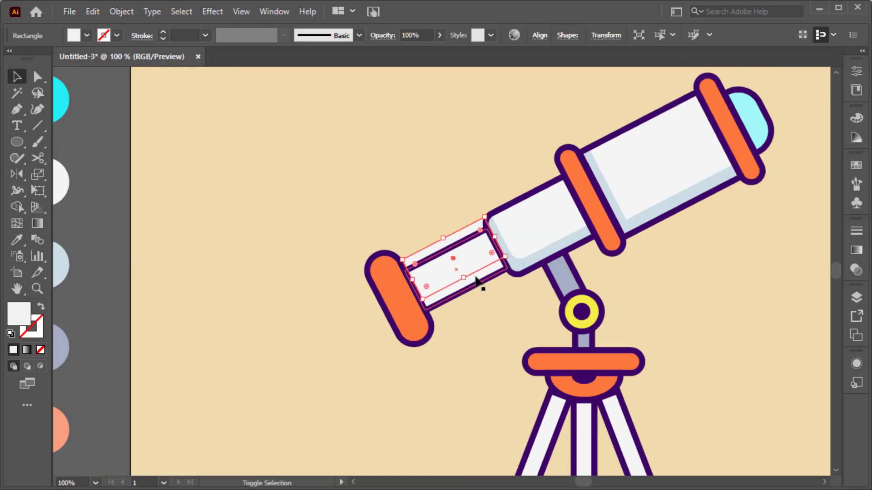
pyautogui.keyDown('shift'); pyautogui.click(477, 277); pyautogui.keyUp('shift')
pyautogui.hotkey('shift', 'n')
pyautogui.hotkey('shift', 'm')
pyautogui.press('v')
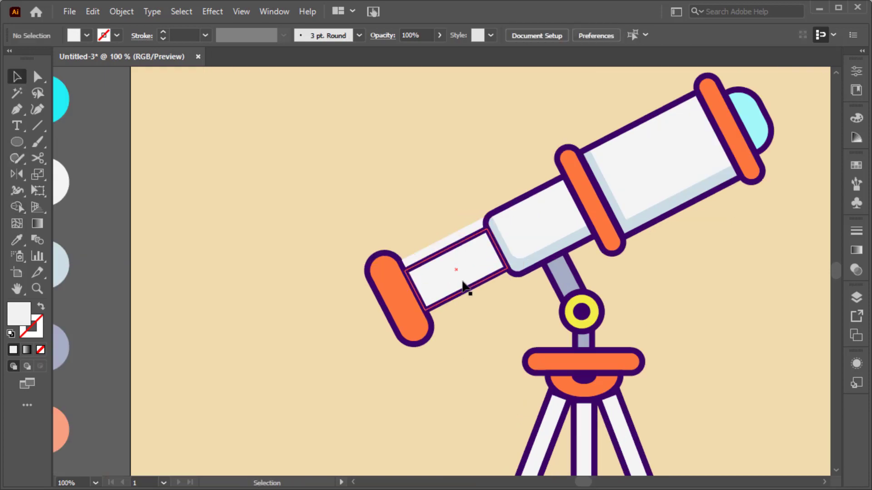
# Select both white shapes of the narrow tube section and remove the part outside the tube with Shape Builder
pyautogui.click(462, 282)
pyautogui.keyDown('shift'); pyautogui.click(436, 246); pyautogui.keyUp('shift')
pyautogui.hotkey('shift', 'm')
pyautogui.keyDown('alt'); pyautogui.click(436, 246); pyautogui.keyUp('alt')
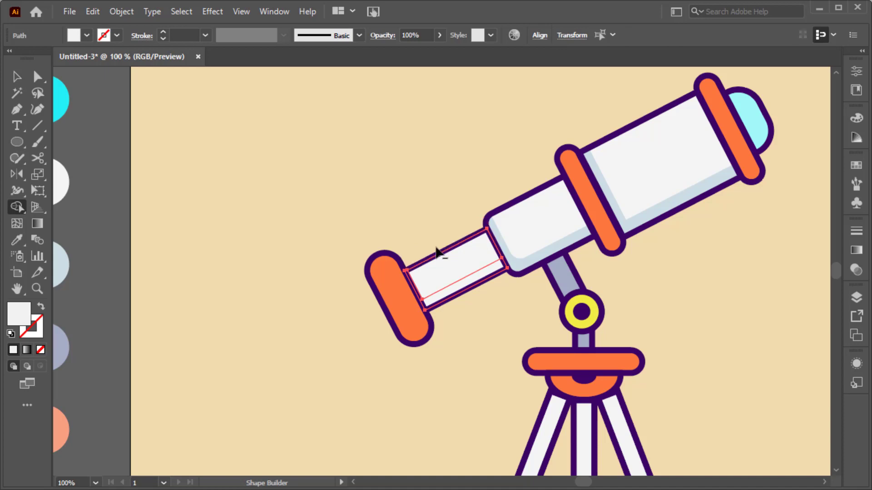
# Colour the narrow tube section's lower shading strip with the light blue-grey palette colour C1D5DB
pyautogui.press('v')
pyautogui.click(424, 232)
pyautogui.click(462, 283)
pyautogui.hotkey('ctrl', '0')
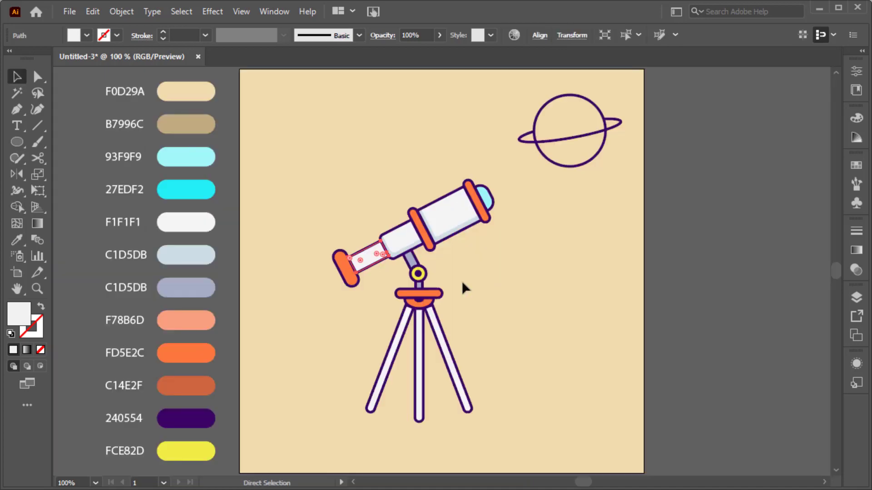
pyautogui.press('i')
pyautogui.click(205, 247)
pyautogui.keyDown('ctrl'); pyautogui.click(275, 257); pyautogui.keyUp('ctrl')
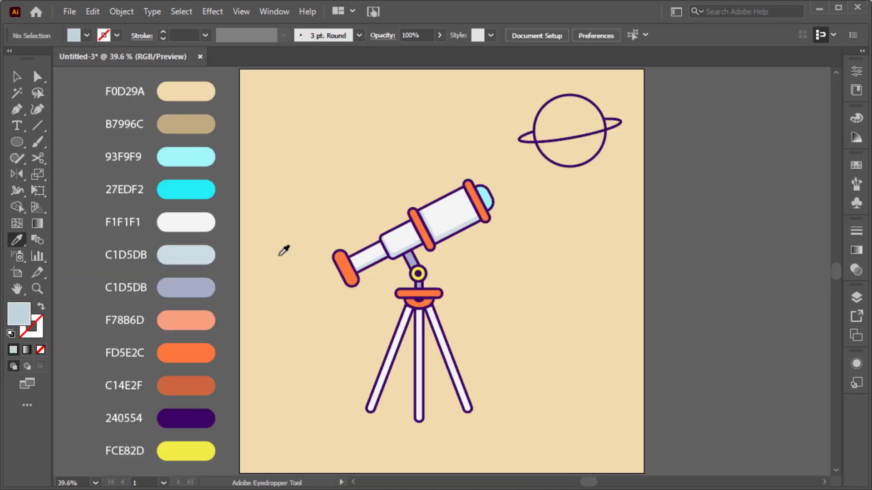
# Round the lower inner corner of the largest tube section's white highlight to a radius of about 24 px
pyautogui.press('v')
pyautogui.press('a')
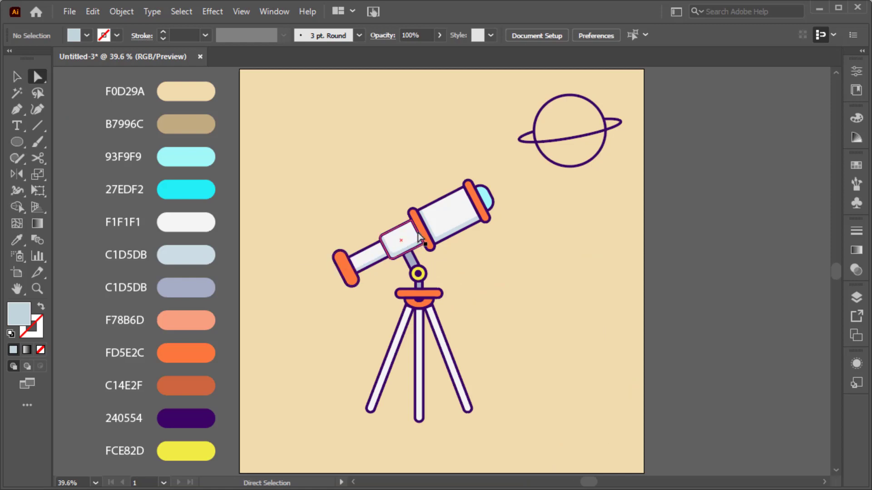
pyautogui.hotkey('ctrl', '1')
pyautogui.click(445, 245)
pyautogui.moveTo(451, 230); pyautogui.dragTo(461, 222)
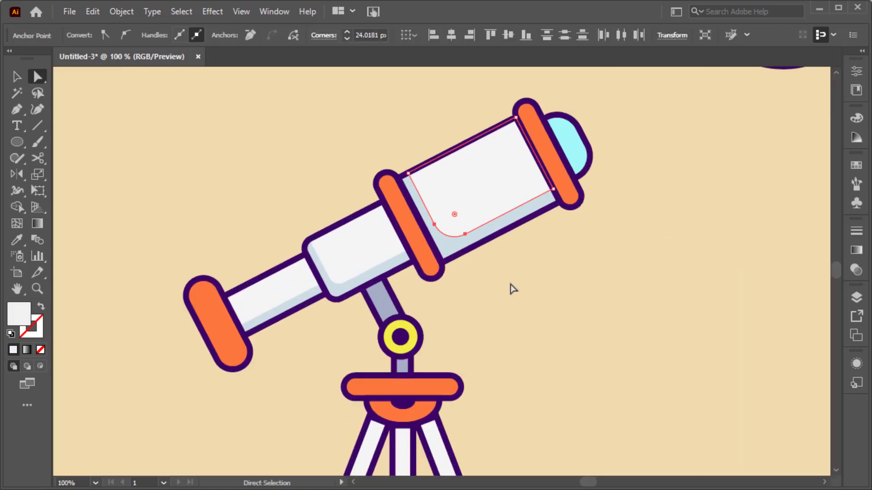
pyautogui.hotkey('ctrl', '0')
pyautogui.press('v')
pyautogui.click(511, 286)
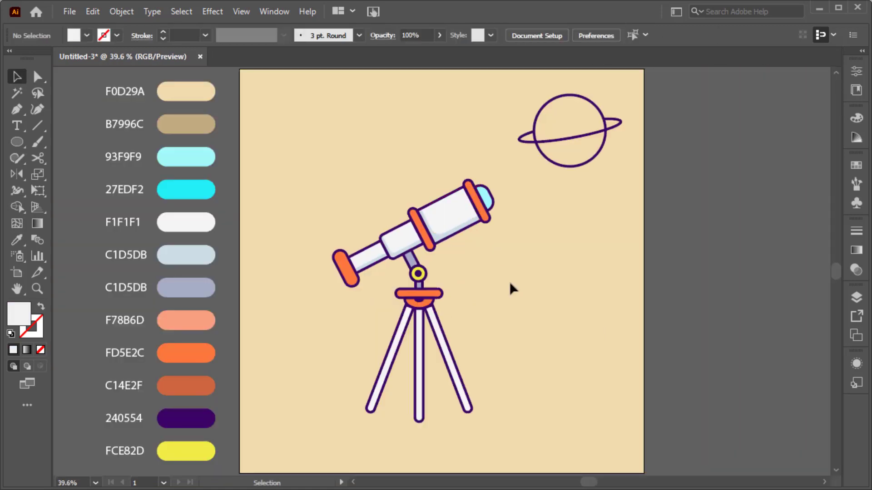
# Draw a small circle in 240554 at the middle tube section's upper rear corner and duplicate it at the lower rear corner
pyautogui.press('l')
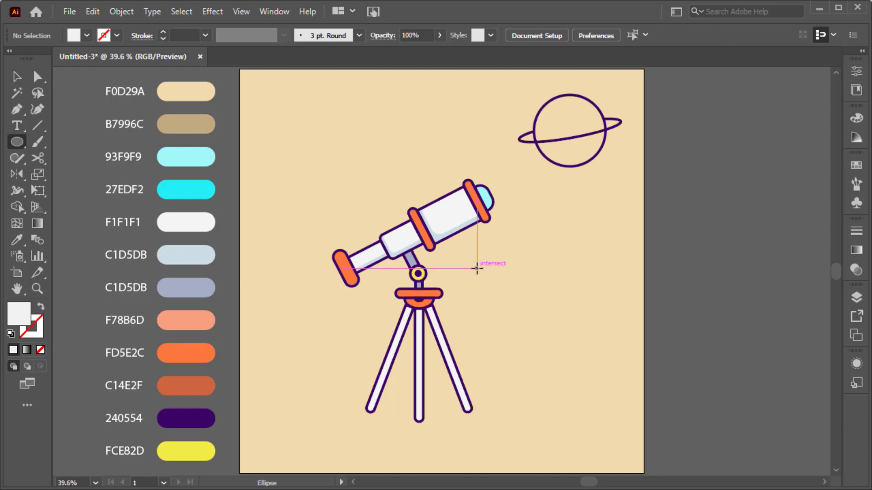
pyautogui.press('i')
pyautogui.click(200, 418)
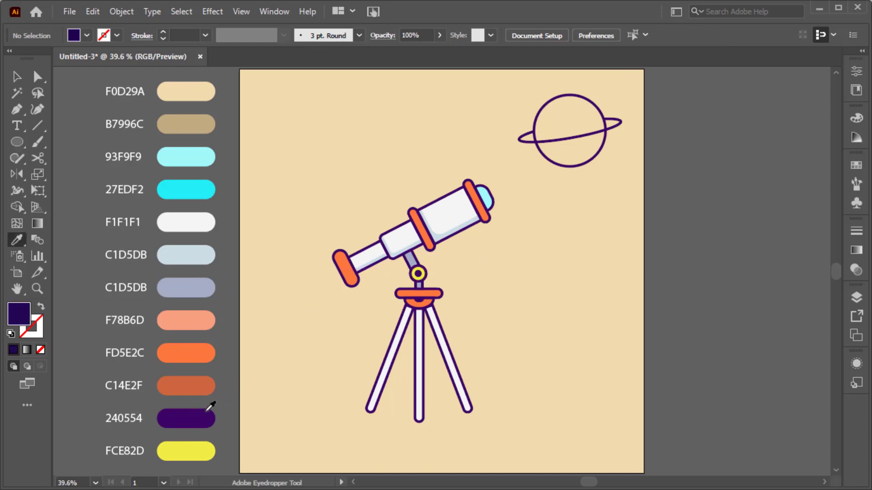
pyautogui.press('l')
pyautogui.scroll(8, 380, 258)
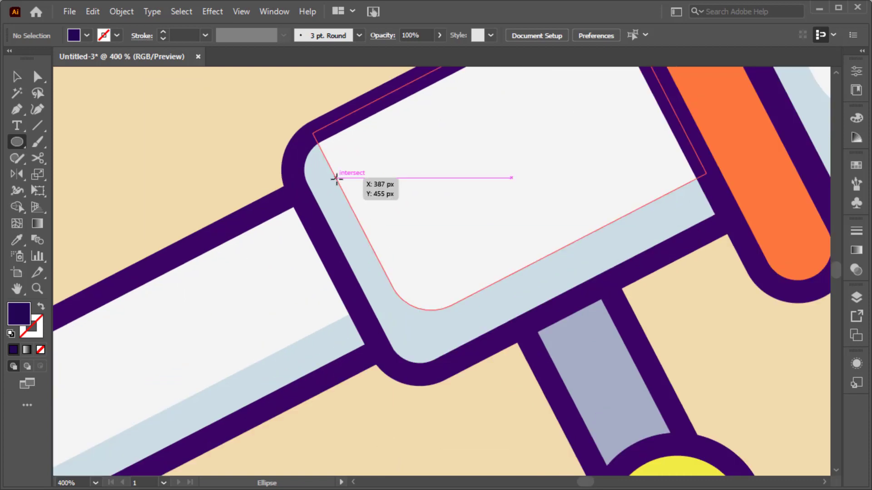
pyautogui.moveTo(330, 176)
pyautogui.mouseDown()
pyautogui.moveTo(356, 199)
pyautogui.moveTo(349, 183)
pyautogui.mouseUp()
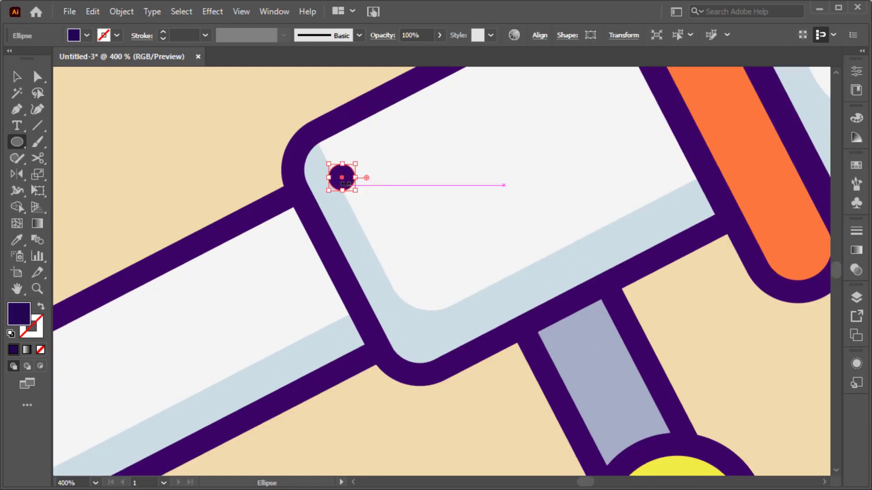
pyautogui.press('v')
pyautogui.moveTo(344, 182); pyautogui.dragTo(419, 308)
pyautogui.scroll(-3, 418, 308)
pyautogui.scroll(-3, 419, 309)
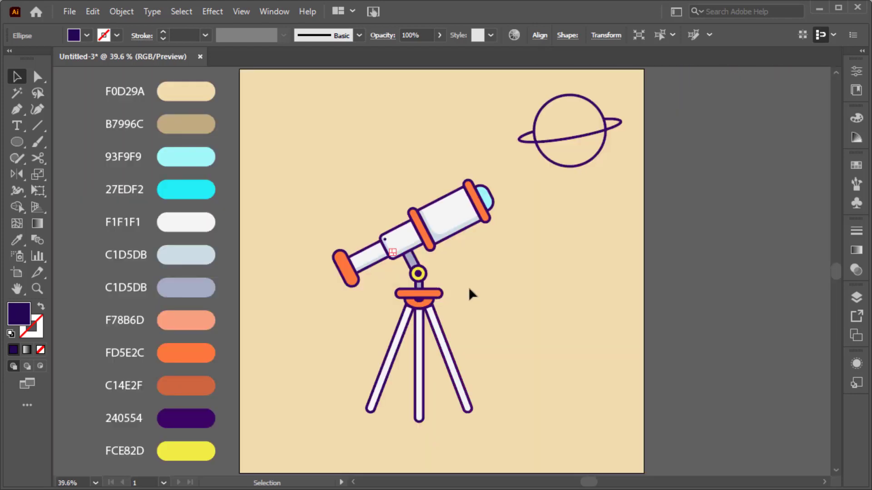
pyautogui.click(469, 292)
# Draw a slightly larger dark purple circle in one corner of the largest tube section and duplicate it into the other three corners
pyautogui.scroll(5, 438, 230)
pyautogui.scroll(-2, 439, 229)
pyautogui.press('l')
pyautogui.moveTo(386, 176); pyautogui.dragTo(403, 187)
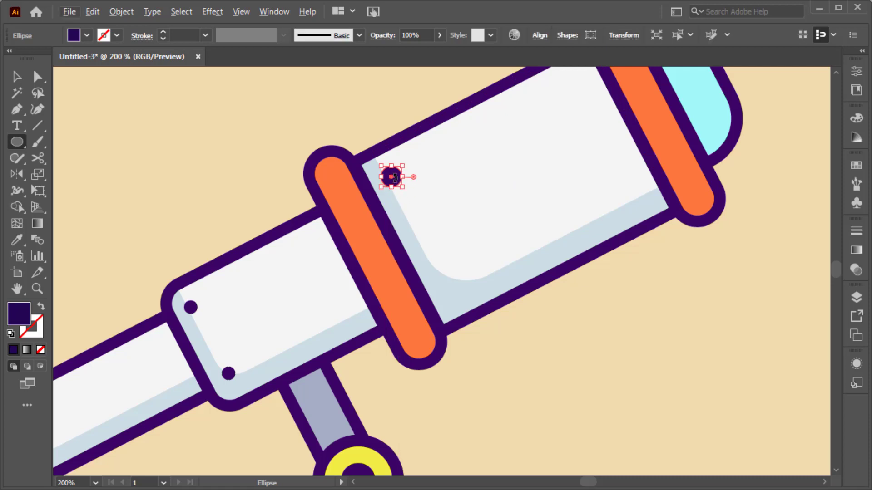
pyautogui.scroll(2, 396, 182)
pyautogui.moveTo(395, 214); pyautogui.dragTo(582, 118)
pyautogui.keyDown('shift'); pyautogui.click(399, 211); pyautogui.keyUp('shift')
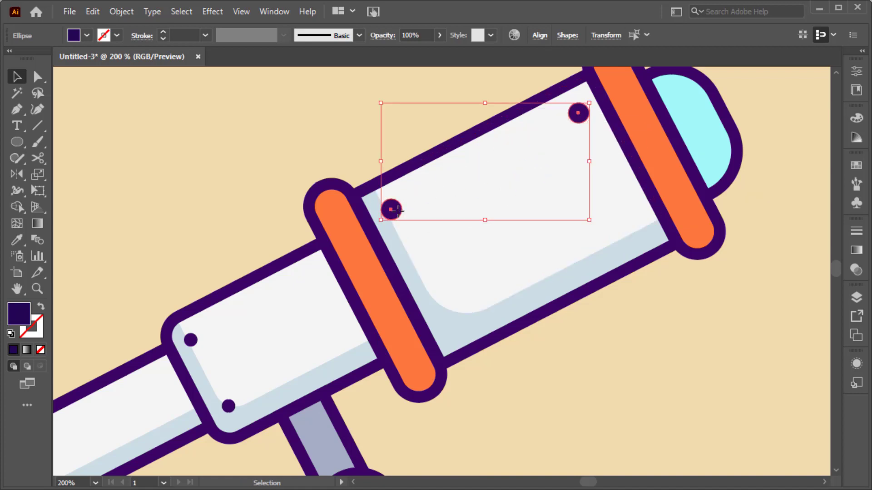
pyautogui.moveTo(400, 211); pyautogui.dragTo(456, 323)
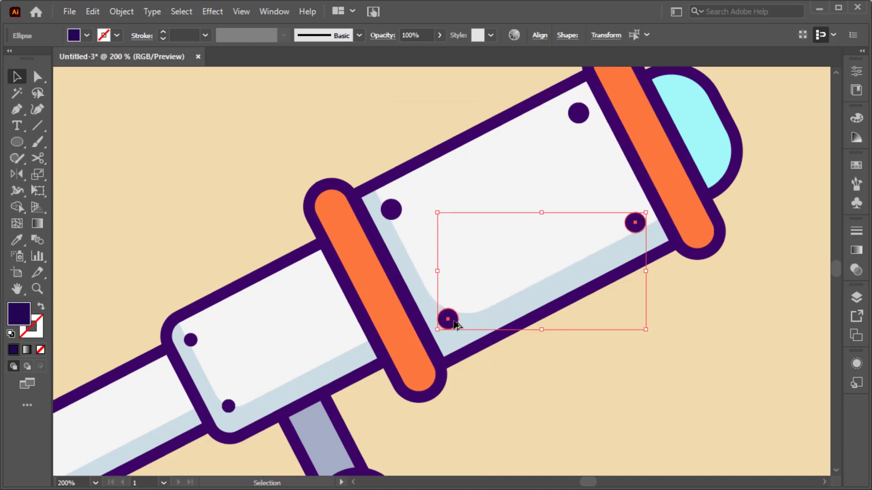
pyautogui.hotkey('ctrl', '0')
pyautogui.click(475, 316)
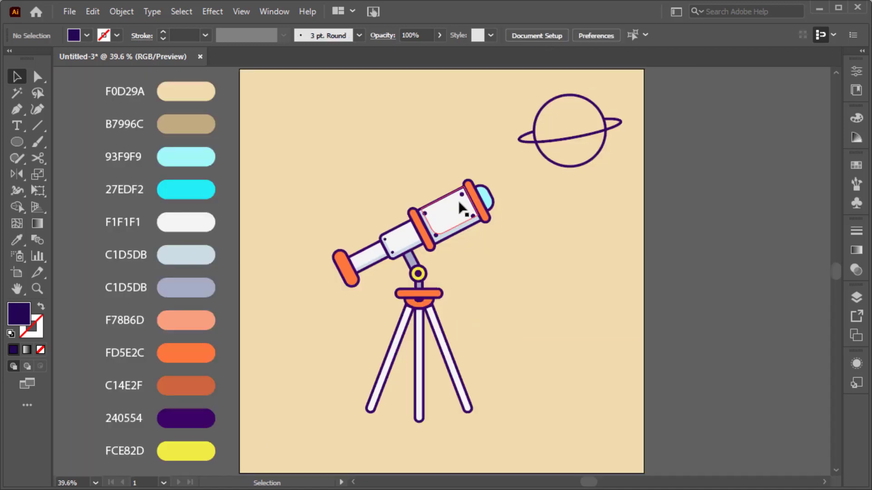
# Shrink the largest tube section's white highlight slightly from its lower rear corner to widen the shading
pyautogui.scroll(5, 496, 200)
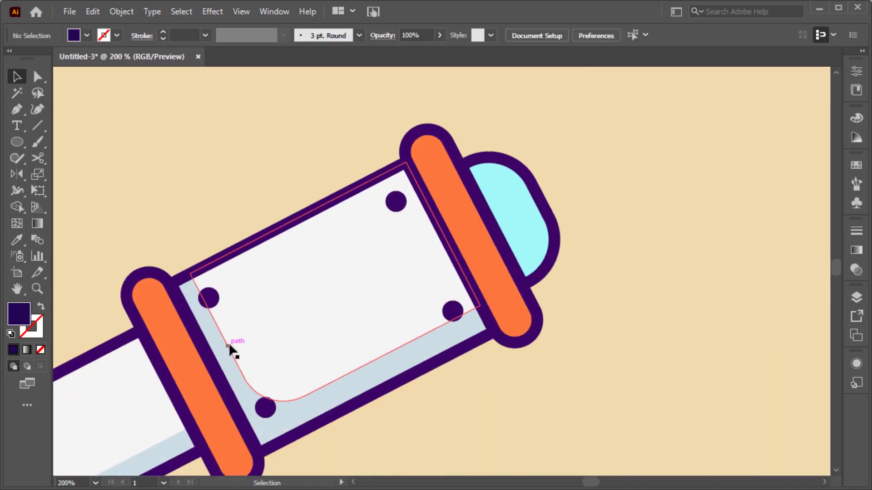
pyautogui.click(215, 363)
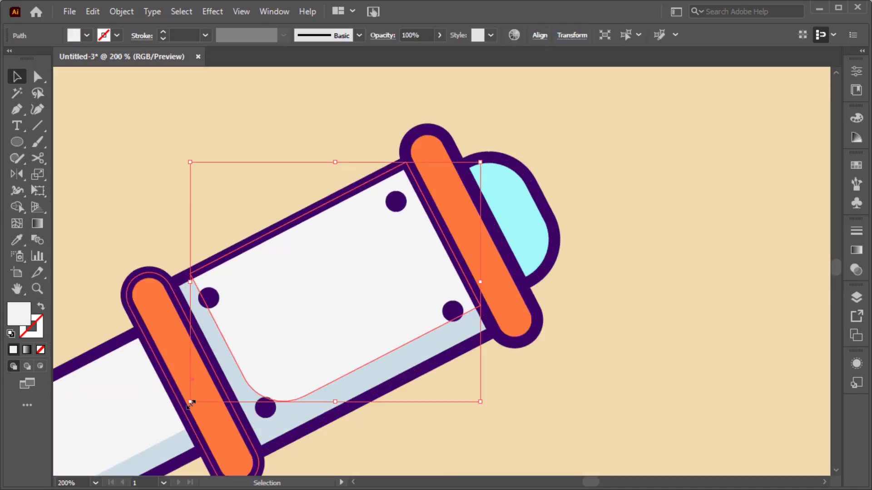
pyautogui.moveTo(189, 402); pyautogui.dragTo(198, 395)
pyautogui.hotkey('ctrl', 'shift', 'a')
pyautogui.scroll(2, 510, 213)
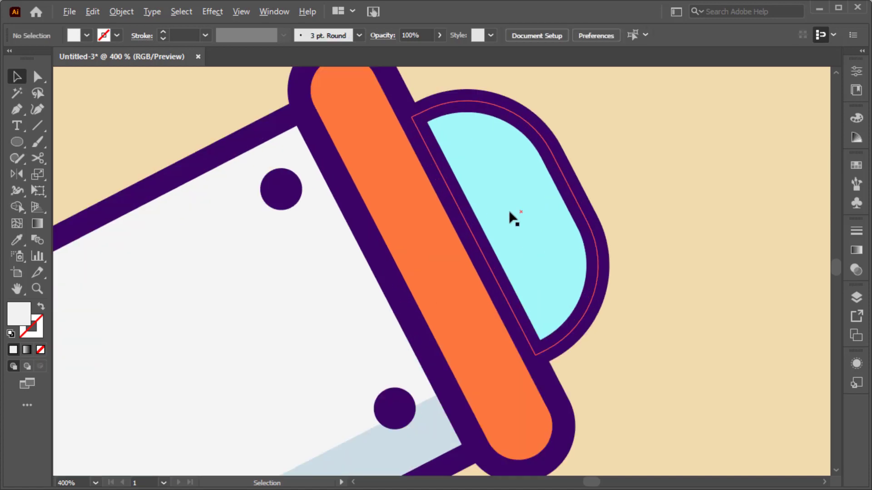
# Duplicate the lens's light cyan fill offset toward the tube and trim away the part outside the lens with the Shape Builder
pyautogui.moveTo(509, 213); pyautogui.dragTo(493, 251)
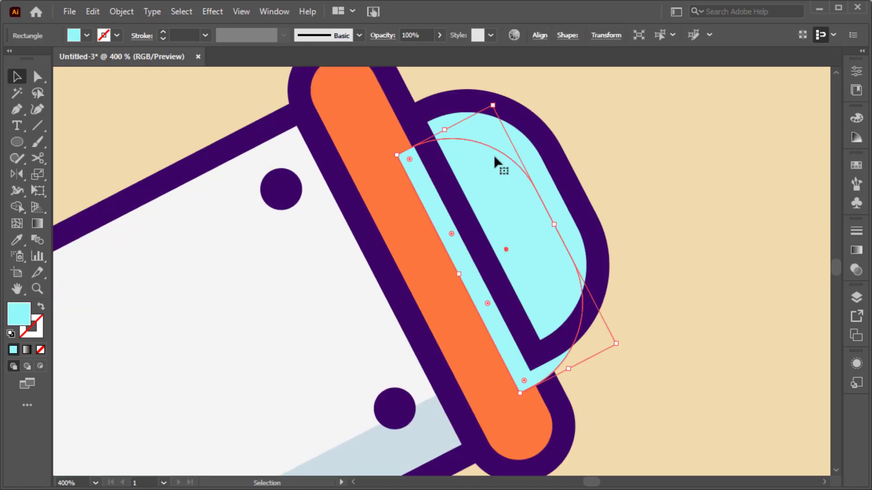
pyautogui.keyDown('shift'); pyautogui.click(494, 140); pyautogui.keyUp('shift')
pyautogui.hotkey('shift', 'm')
pyautogui.keyDown('alt'); pyautogui.click(461, 263); pyautogui.keyUp('alt')
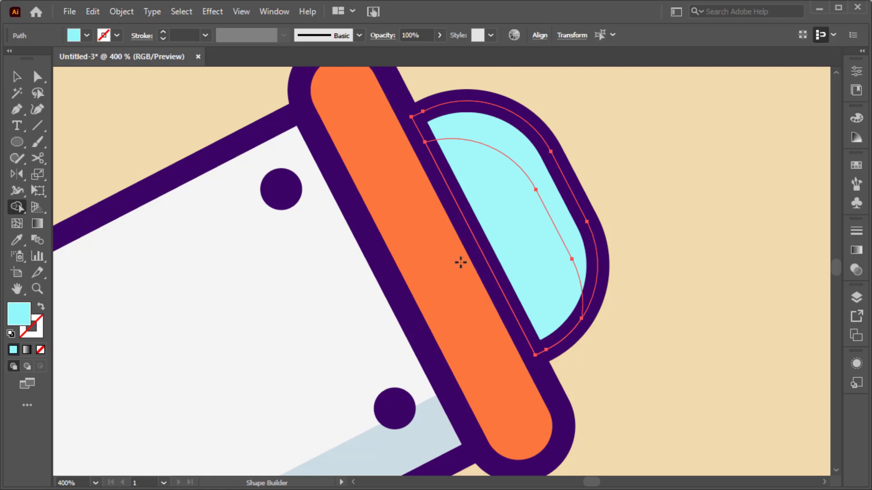
pyautogui.scroll(-4, 461, 263)
pyautogui.scroll(4, 459, 247)
# Colour the inner overlapping part of the lens with 27EDF2, leaving a lighter rim along its outer edge
pyautogui.press('v')
pyautogui.click(490, 220)
pyautogui.hotkey('ctrl', '0')
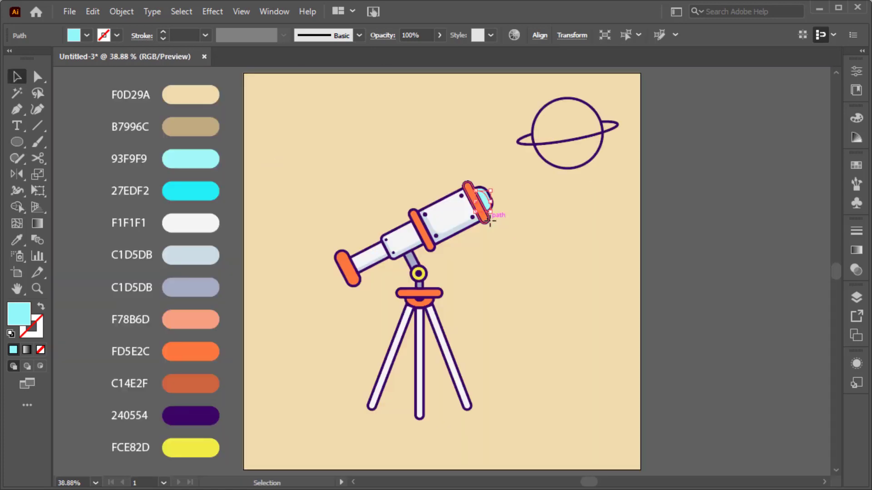
pyautogui.press('i')
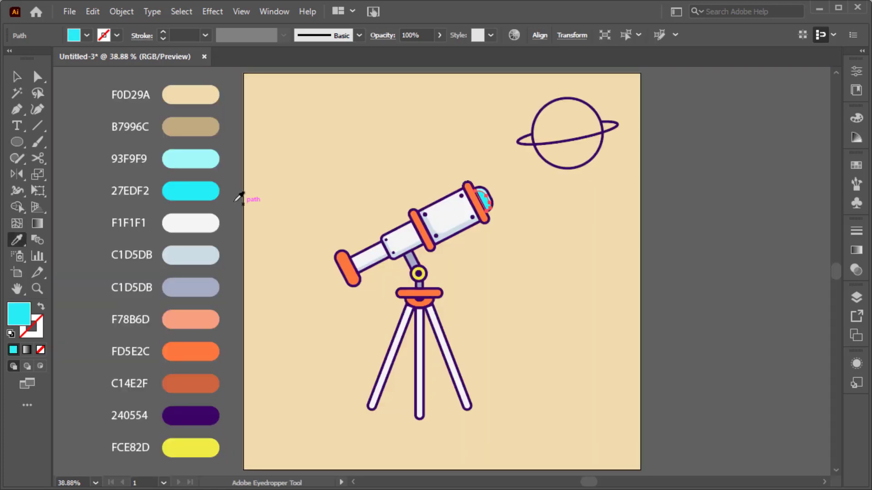
pyautogui.keyDown('ctrl'); pyautogui.click(271, 209); pyautogui.keyUp('ctrl')
# Draw a small circle at the upper part of the lens and fill it with the lens's light cyan
pyautogui.press('l')
pyautogui.scroll(6, 427, 200)
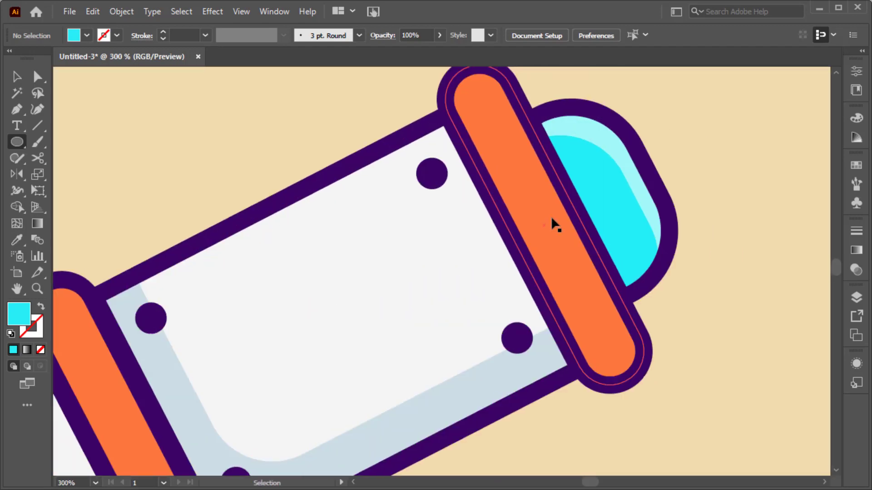
pyautogui.moveTo(586, 148); pyautogui.dragTo(596, 161)
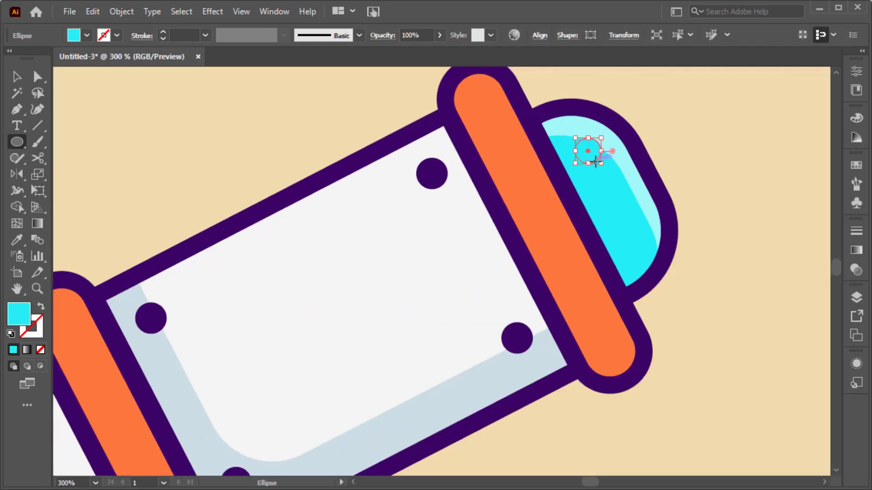
pyautogui.press('i')
pyautogui.click(609, 139)
pyautogui.hotkey('ctrl', 'shift', 'a')
pyautogui.hotkey('ctrl', '0')
pyautogui.press('v')
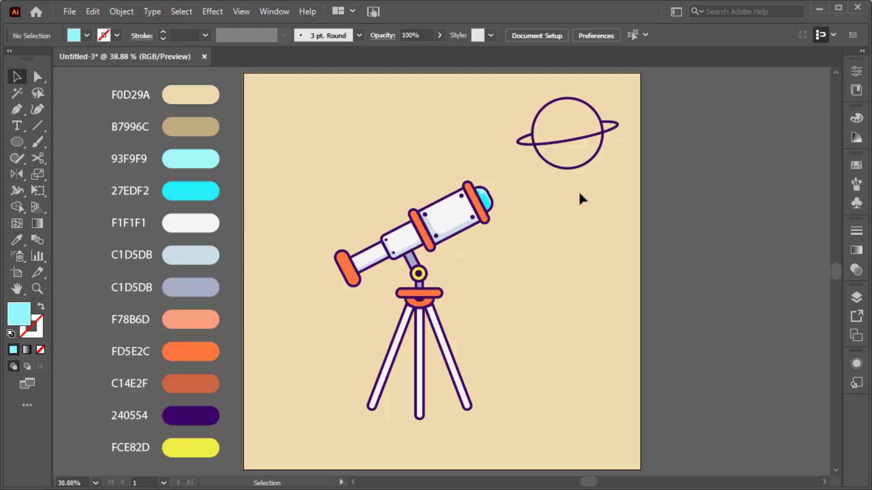
# Enlarge the lens's small highlight circle slightly and adjust its position near the light rim
pyautogui.scroll(5, 485, 205)
pyautogui.click(491, 180)
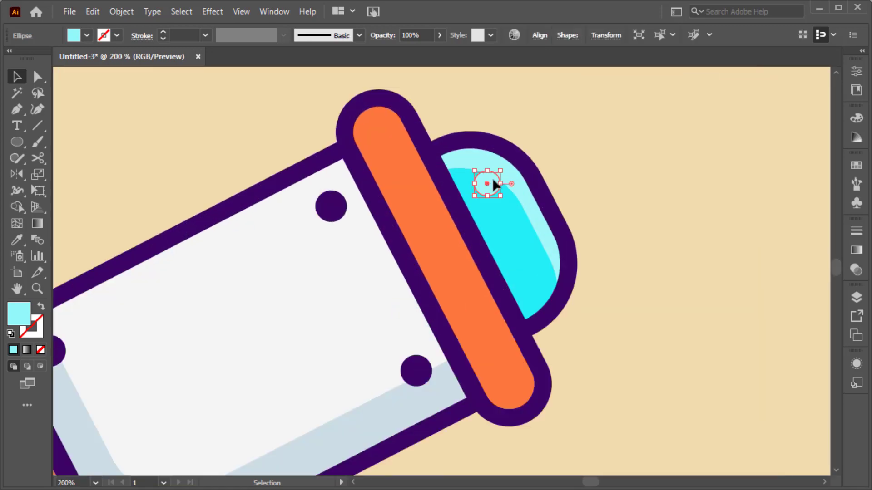
pyautogui.scroll(3, 490, 179)
pyautogui.moveTo(508, 220); pyautogui.dragTo(525, 236)
pyautogui.scroll(-1, 385, 208)
pyautogui.moveTo(421, 227); pyautogui.dragTo(434, 214)
pyautogui.hotkey('ctrl', '0')
pyautogui.hotkey('ctrl', 'shift', 'a')
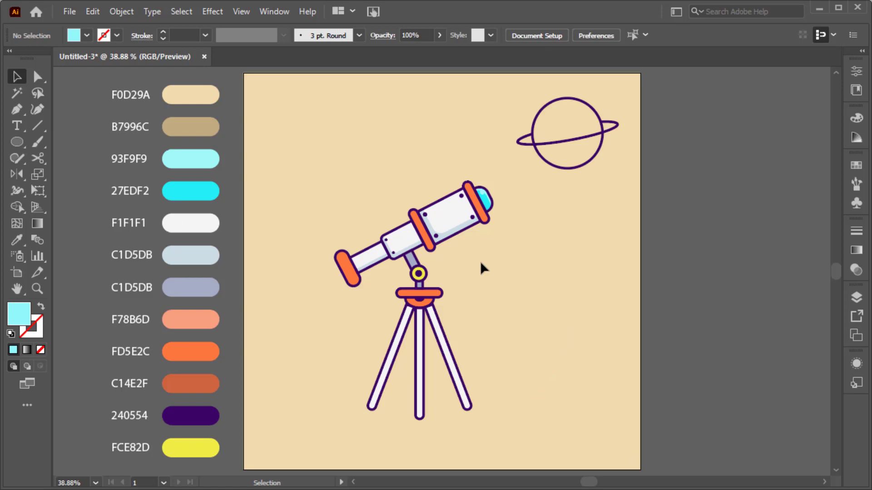
# Fill a copy of the planet's circle with FD5E2C, keeping the purple outline and ring
pyautogui.click(561, 169)
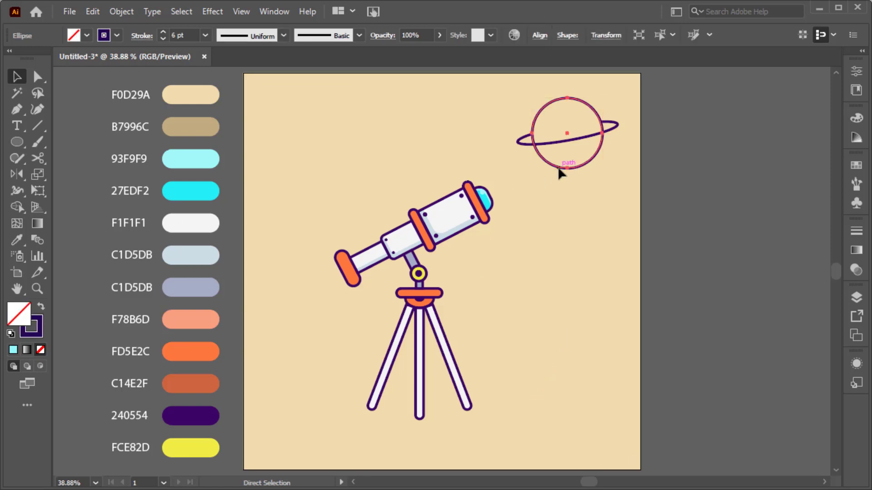
pyautogui.hotkey('shift', 'x')
pyautogui.press('i')
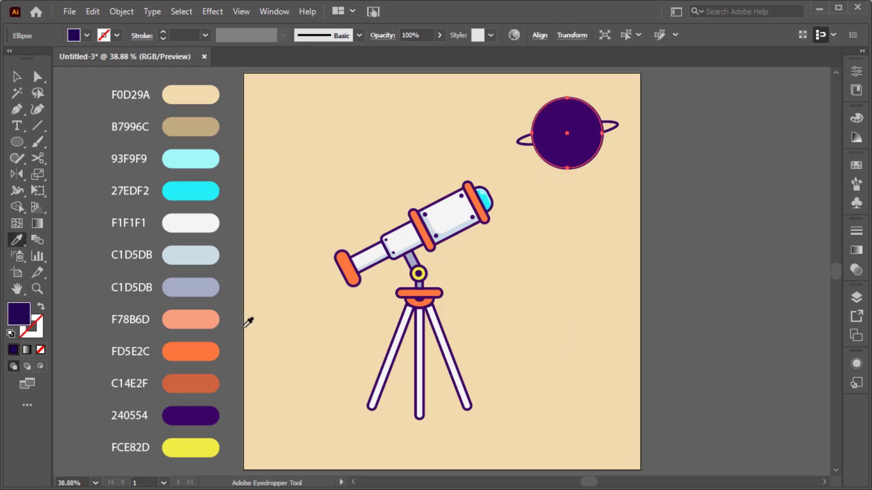
pyautogui.click(212, 348)
pyautogui.press('v')
# Duplicate the planet's orange fill offset to the upper right and cut off the part outside the planet with the Shape Builder
pyautogui.scroll(5, 586, 146)
pyautogui.moveTo(563, 178); pyautogui.dragTo(577, 155)
pyautogui.keyDown('shift'); pyautogui.click(467, 300); pyautogui.keyUp('shift')
pyautogui.click(16, 207)
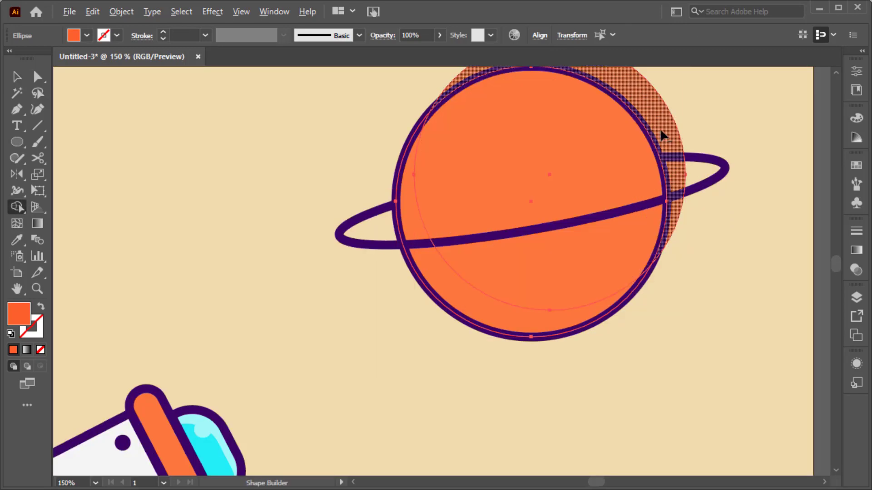
pyautogui.keyDown('alt'); pyautogui.click(661, 128); pyautogui.keyUp('alt')
pyautogui.press('v')
# Colour the crescent along the planet's lower left edge with C14E2F as shading
pyautogui.click(669, 121)
pyautogui.click(477, 303)
pyautogui.hotkey('ctrl', '0')
pyautogui.press('i')
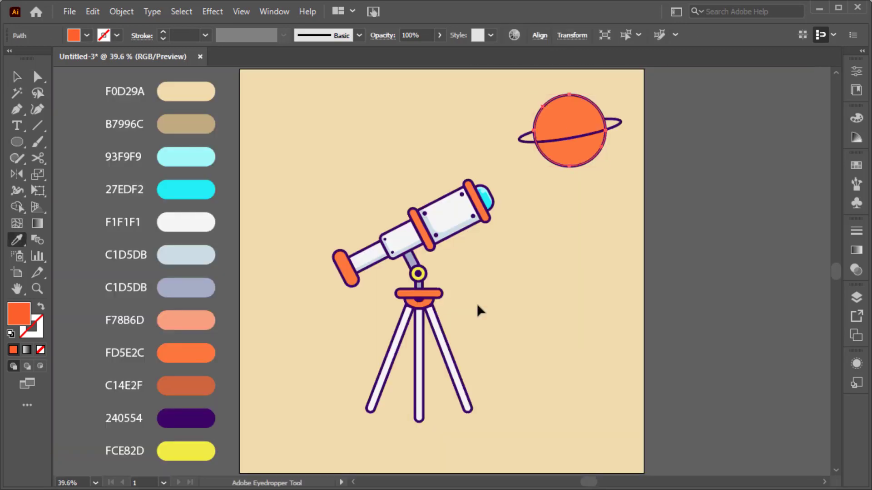
pyautogui.hotkey('ctrl', 'shift', 'a')
# Draw a small C14E2F circle on the planet's upper left area and paste a copy of it in front
pyautogui.press('l')
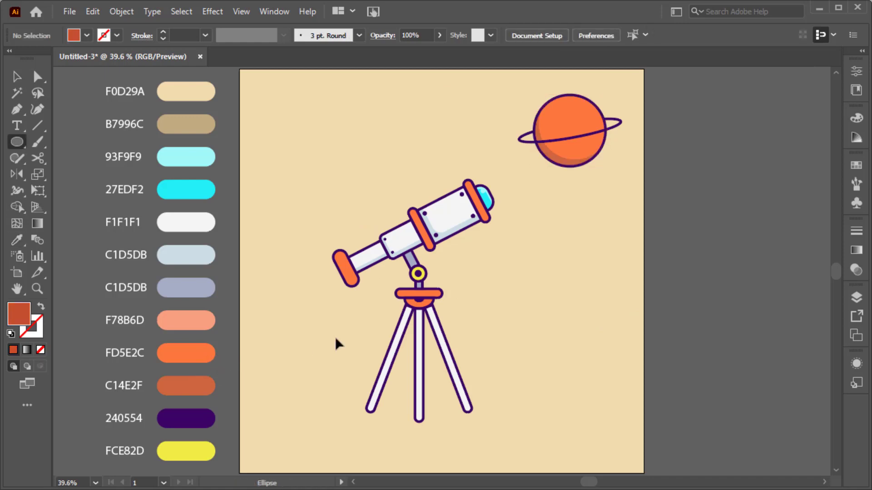
pyautogui.scroll(5, 574, 109)
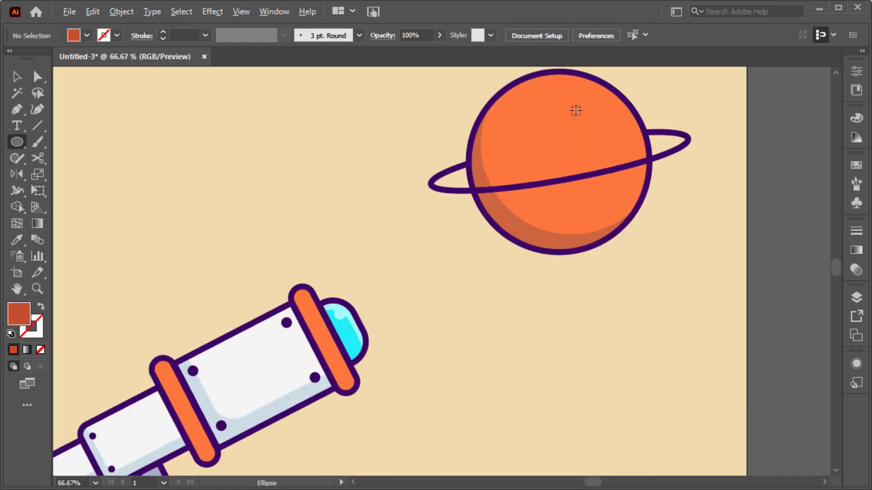
pyautogui.moveTo(439, 129); pyautogui.dragTo(472, 172)
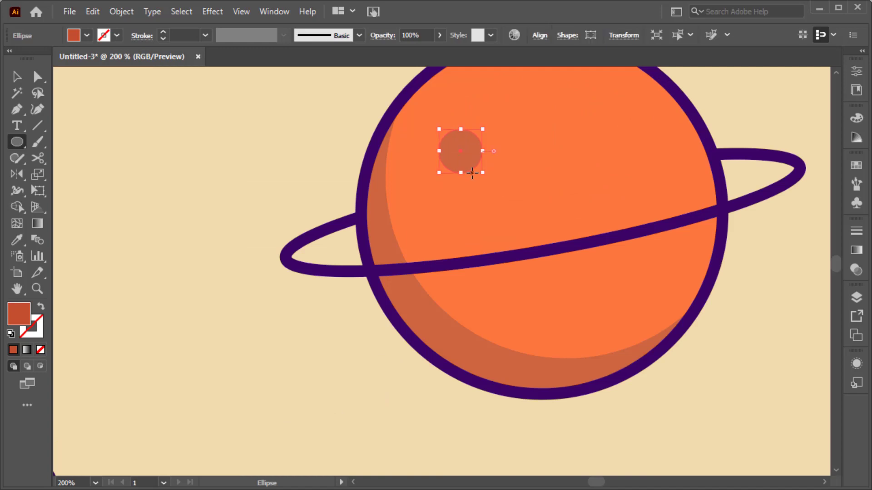
pyautogui.scroll(-2, 473, 173)
pyautogui.press('v')
pyautogui.click(99, 13)
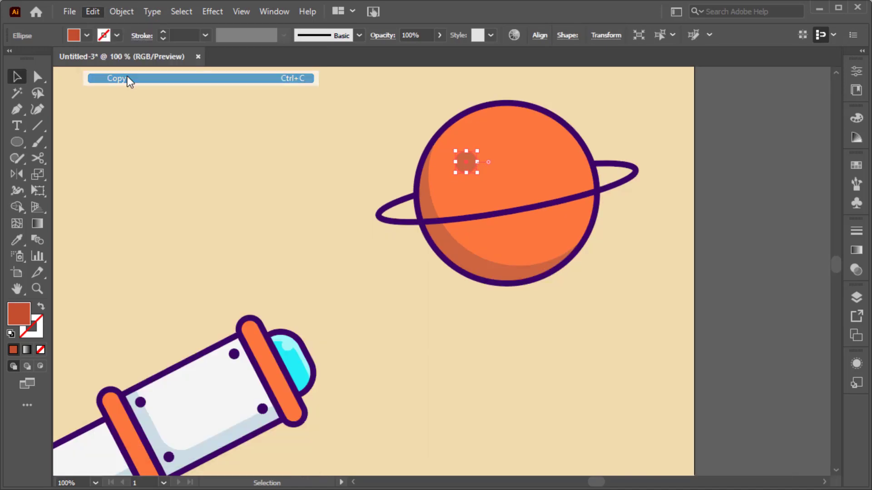
pyautogui.click(145, 110)
# Offset the crater circle's copy slightly to the lower right and trim away its overhang with the Shape Builder
pyautogui.scroll(4, 447, 150)
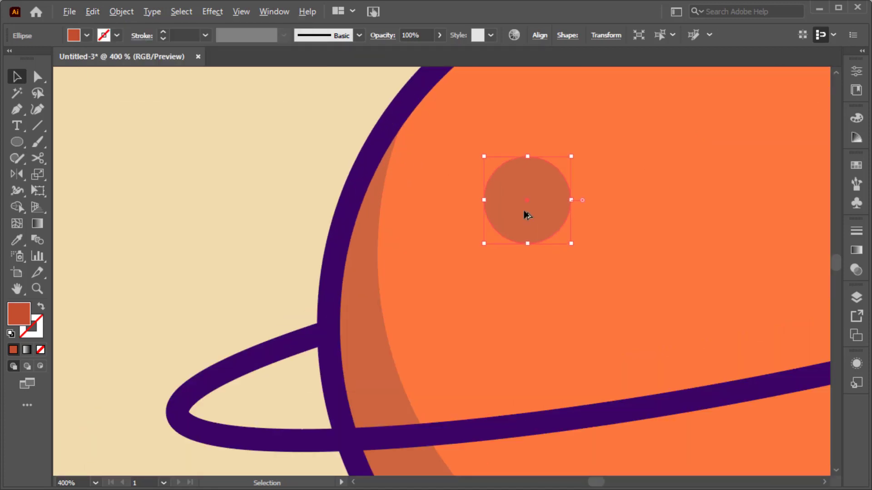
pyautogui.moveTo(526, 210)
pyautogui.mouseDown()
pyautogui.moveTo(542, 219)
pyautogui.moveTo(535, 219)
pyautogui.mouseUp()
pyautogui.keyDown('shift'); pyautogui.click(489, 190); pyautogui.keyUp('shift')
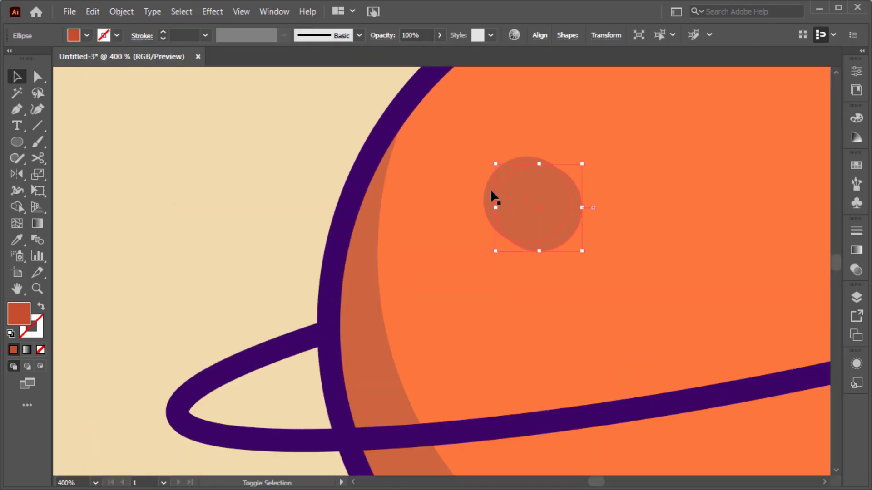
pyautogui.click(17, 206)
pyautogui.press('v')
pyautogui.click(570, 227)
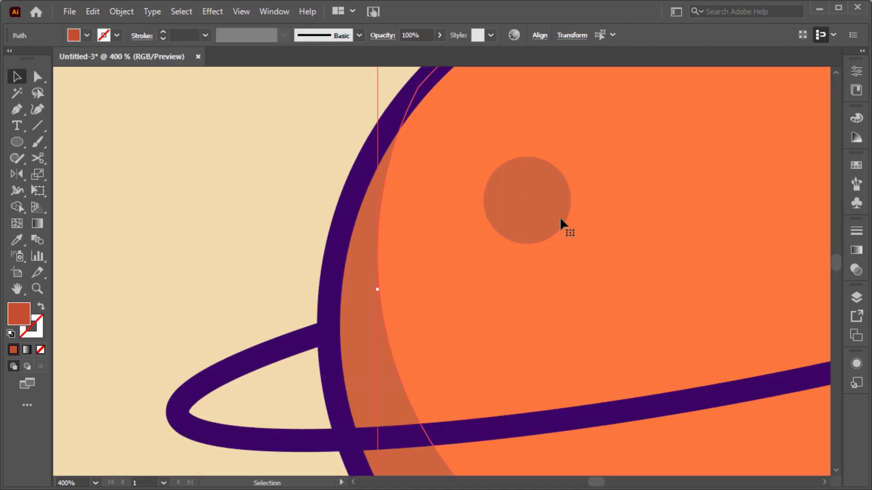
# Colour the inner part of the crater with F78B6D
pyautogui.click(538, 201)
pyautogui.hotkey('ctrl', '0')
pyautogui.press('i')
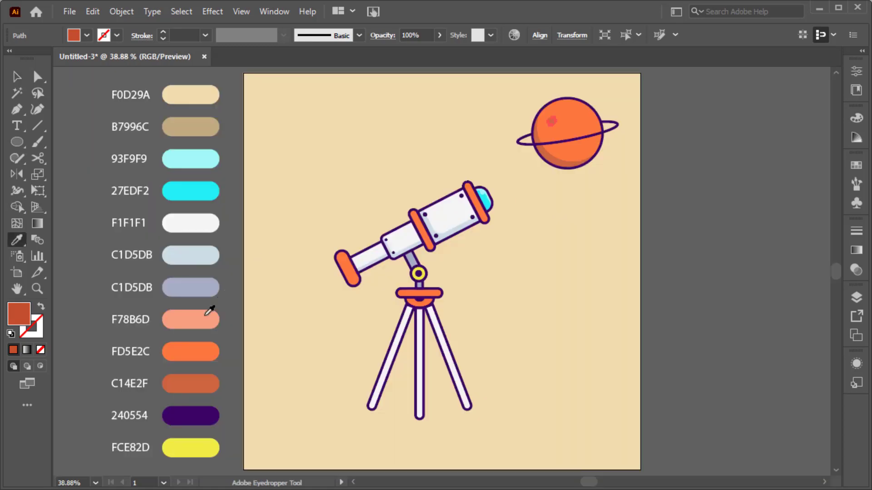
pyautogui.click(206, 316)
pyautogui.press('v')
pyautogui.click(438, 149)
# Enlarge both parts of the crater together to about twice their size around their centre
pyautogui.scroll(4, 541, 136)
pyautogui.scroll(1, 532, 141)
pyautogui.click(472, 137)
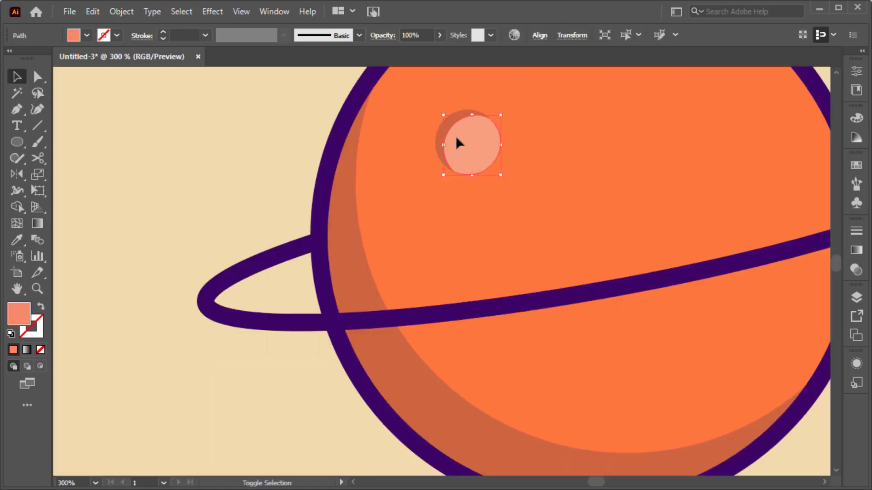
pyautogui.keyDown('shift'); pyautogui.click(442, 132); pyautogui.keyUp('shift')
pyautogui.moveTo(505, 177); pyautogui.dragTo(531, 200)
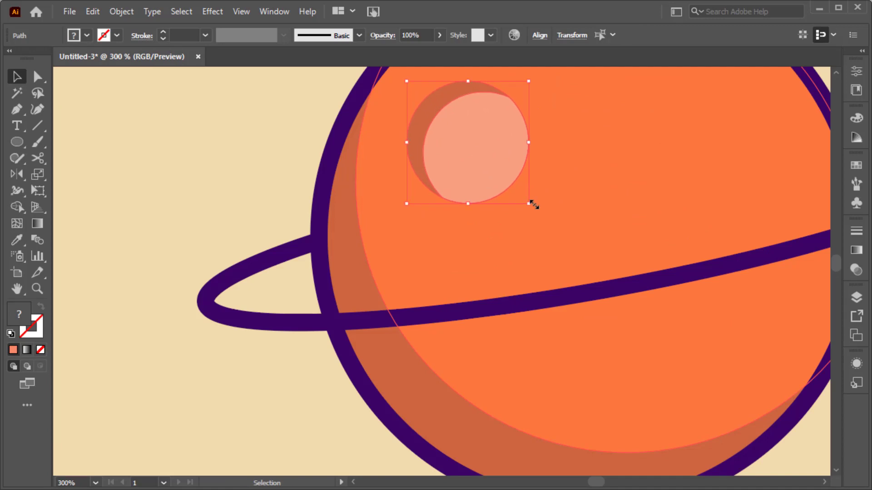
# Duplicate the crater at smaller sizes below the ring and near the planet's right edge above the ring
pyautogui.hotkey('ctrl', '0')
pyautogui.moveTo(550, 126); pyautogui.dragTo(576, 147)
pyautogui.scroll(4, 584, 145)
pyautogui.scroll(-1, 576, 147)
pyautogui.moveTo(564, 220); pyautogui.dragTo(601, 155)
pyautogui.click(743, 299)
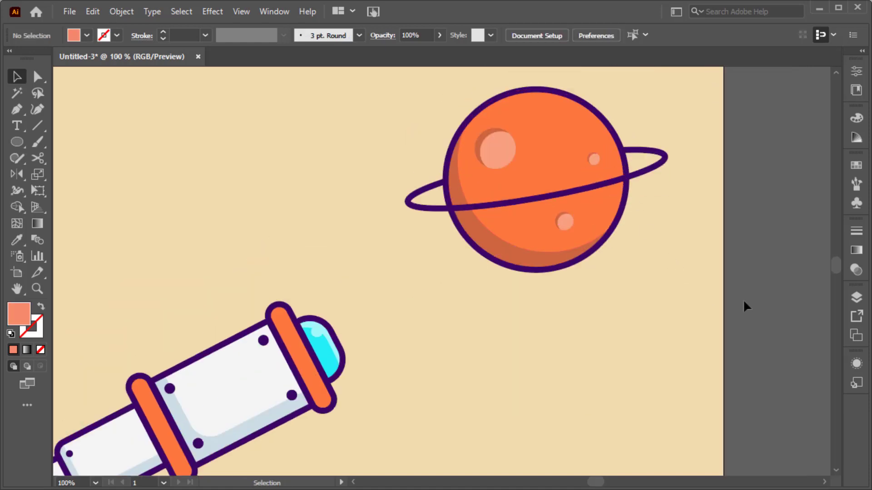
# Draw a square below the planet and turn it into a four-pointed star with inverted round corners of about 51.5 px
pyautogui.hotkey('ctrl', '0')
pyautogui.press('m')
pyautogui.moveTo(545, 225)
pyautogui.mouseDown()
pyautogui.moveTo(565, 230)
pyautogui.moveTo(583, 264)
pyautogui.mouseUp()
pyautogui.press('a')
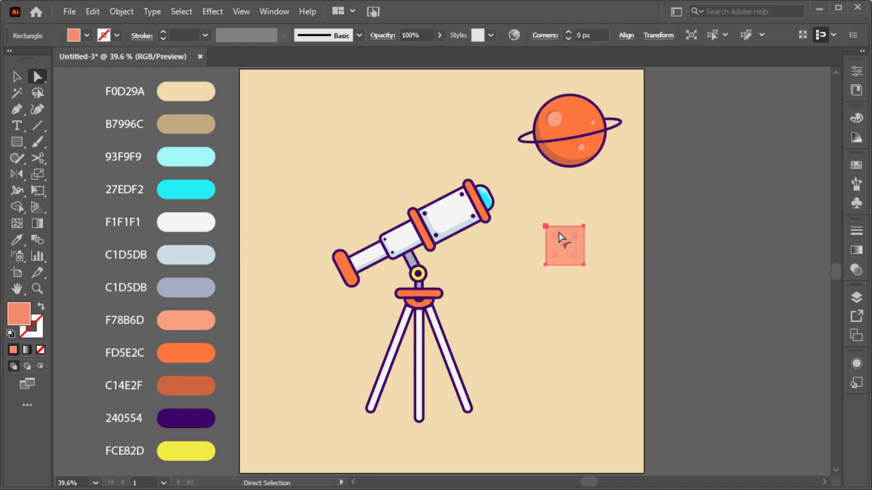
pyautogui.click(546, 36)
pyautogui.moveTo(511, 73); pyautogui.dragTo(511, 73)
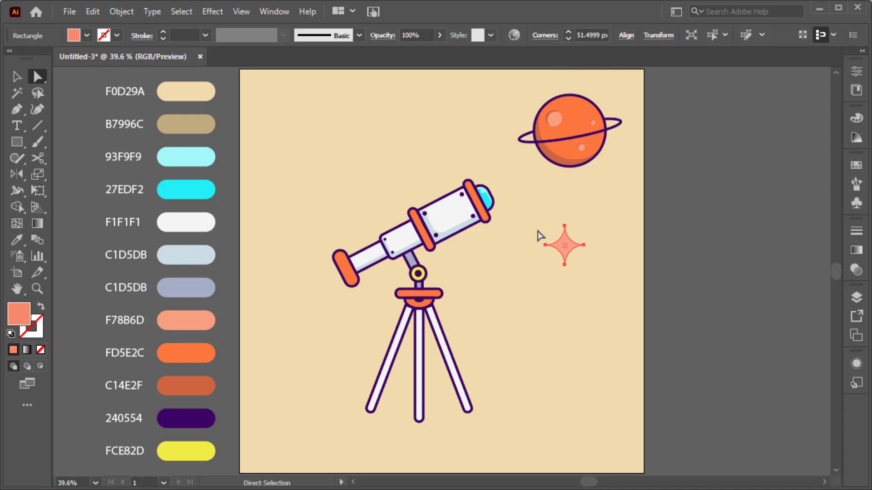
# Fill the four-pointed star with 240554
pyautogui.press('i')
pyautogui.click(188, 418)
pyautogui.press('v')
# Arrange reduced copies of the star below the planet's right side and right of the tripod head, plus a smaller one above the telescope
pyautogui.moveTo(562, 253); pyautogui.dragTo(553, 284)
pyautogui.moveTo(574, 257); pyautogui.dragTo(434, 148)
pyautogui.press('l')
pyautogui.press('v')
pyautogui.scroll(2, 428, 163)
pyautogui.hotkey('ctrl', '0')
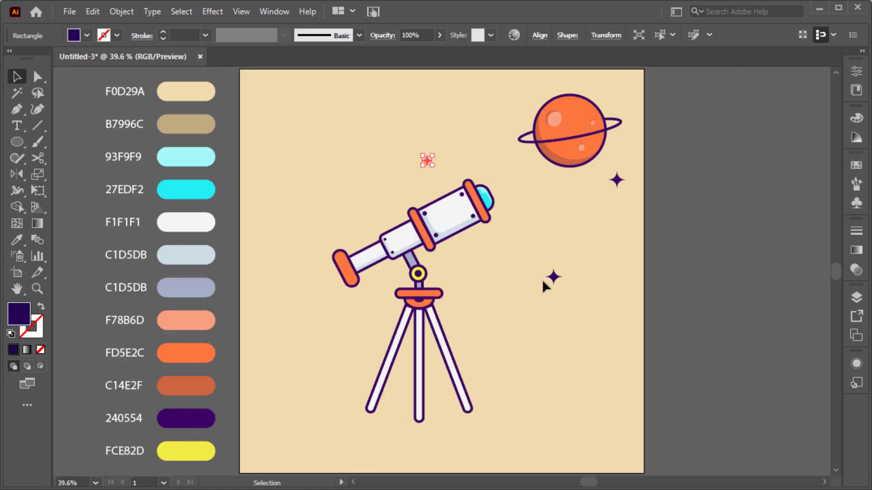
# Duplicate the star right of the tripod head down to the lower right and the smallest star to the left of the tripod legs
pyautogui.click(554, 277)
pyautogui.moveTo(553, 277); pyautogui.dragTo(550, 390)
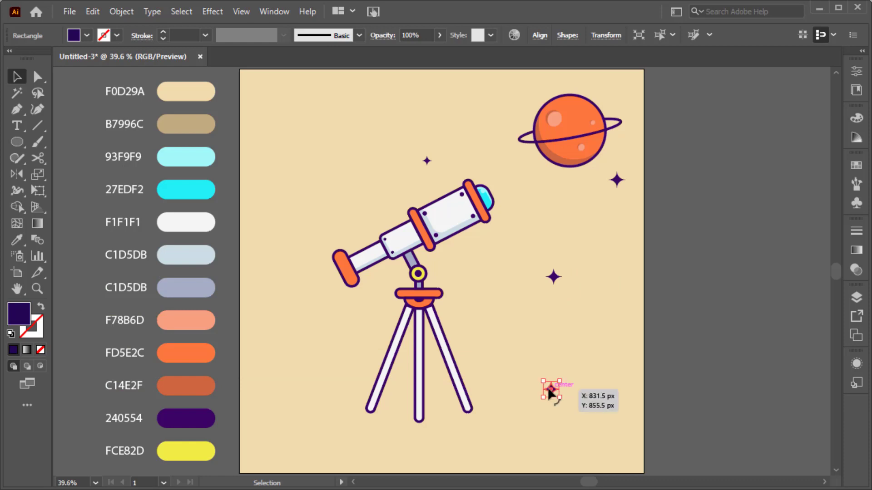
pyautogui.moveTo(426, 160); pyautogui.dragTo(354, 344)
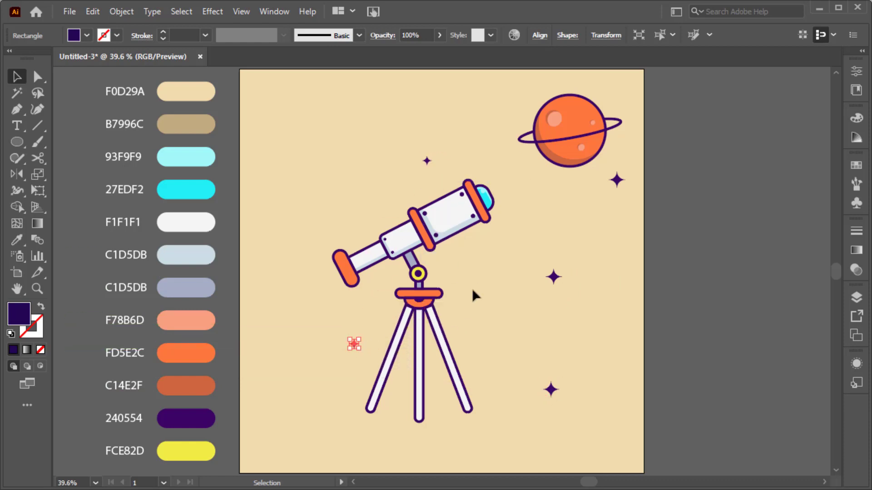
# Draw a small dark purple circle right of the tripod head and duplicate it slightly larger above the telescope's eyepiece
pyautogui.press('l')
pyautogui.moveTo(474, 274)
pyautogui.mouseDown()
pyautogui.moveTo(481, 281)
pyautogui.moveTo(355, 189)
pyautogui.moveTo(370, 178)
pyautogui.moveTo(361, 179)
pyautogui.mouseUp()
pyautogui.press('v')
pyautogui.click(397, 187)
pyautogui.click(361, 192)
pyautogui.click(506, 337)
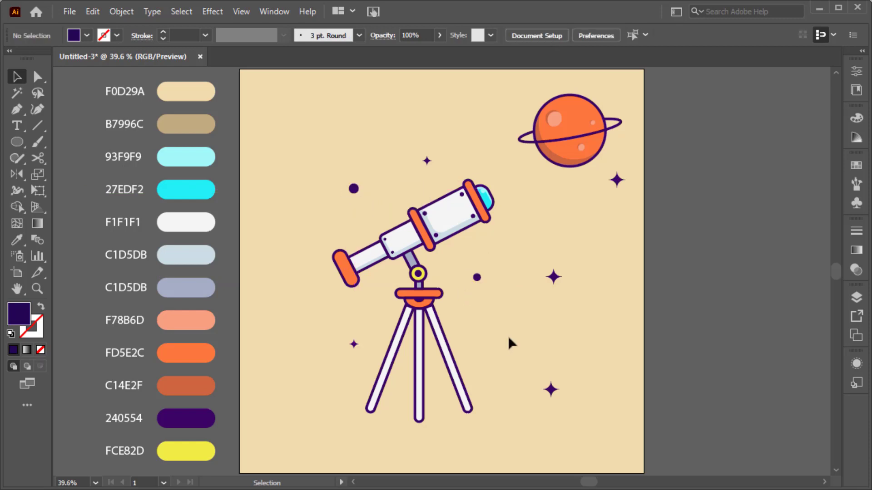
# Rotate the whole ringed planet slightly counterclockwise to tilt its ring more steeply
pyautogui.moveTo(598, 156); pyautogui.dragTo(627, 117)
pyautogui.moveTo(595, 140); pyautogui.dragTo(599, 137)
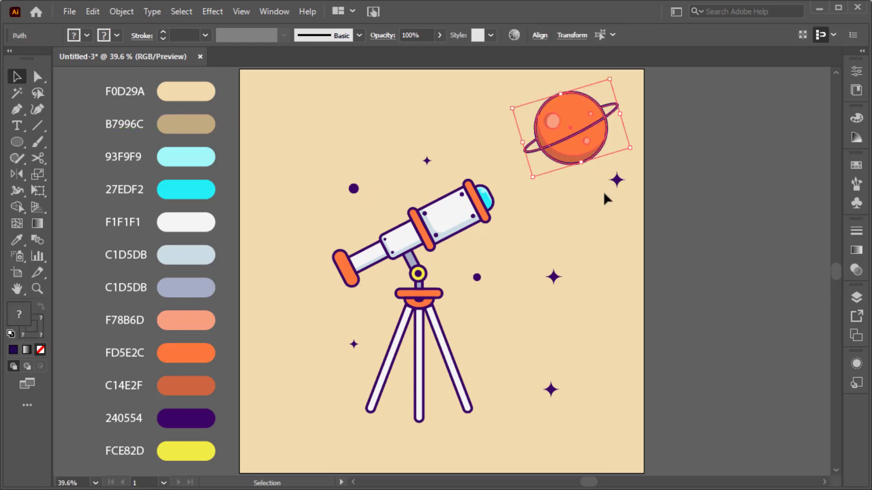
pyautogui.click(604, 192)
# Move the star below the planet closer to it and shrink the star right of the tripod head
pyautogui.moveTo(615, 183); pyautogui.dragTo(617, 168)
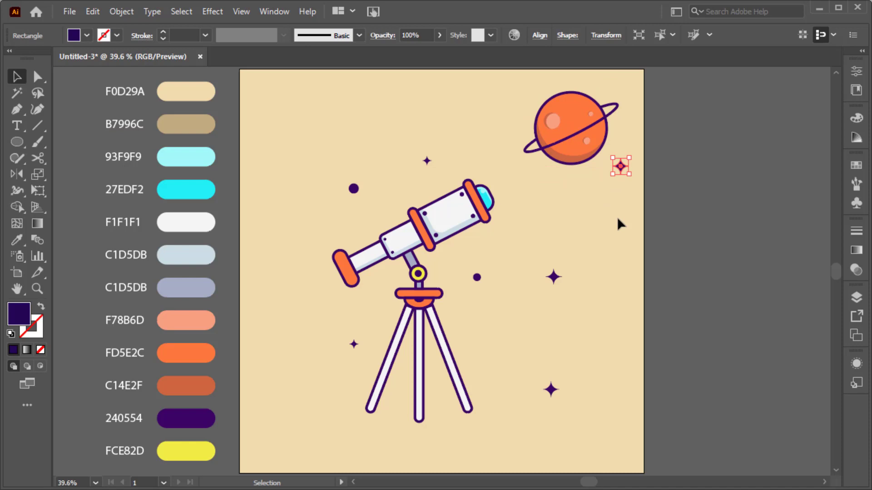
pyautogui.click(612, 243)
pyautogui.click(554, 277)
pyautogui.moveTo(562, 285); pyautogui.dragTo(559, 282)
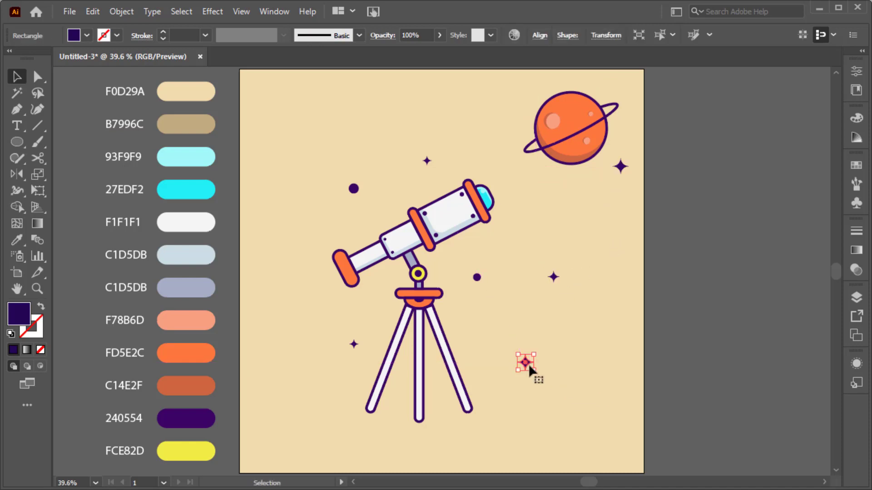
# Shrink the star at the lower right of the tripod and move the star beside the planet to the planet's upper left
pyautogui.moveTo(534, 370); pyautogui.dragTo(533, 367)
pyautogui.click(541, 384)
pyautogui.moveTo(621, 166); pyautogui.dragTo(539, 83)
pyautogui.click(573, 245)
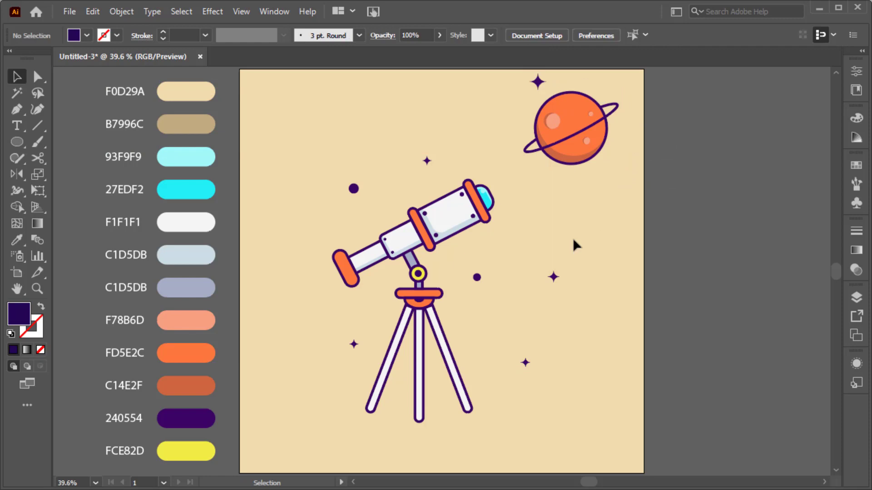
# Shrink the middle tube section's white highlight slightly from its lower rear corner to widen the shading
pyautogui.click(400, 241)
pyautogui.scroll(4, 400, 241)
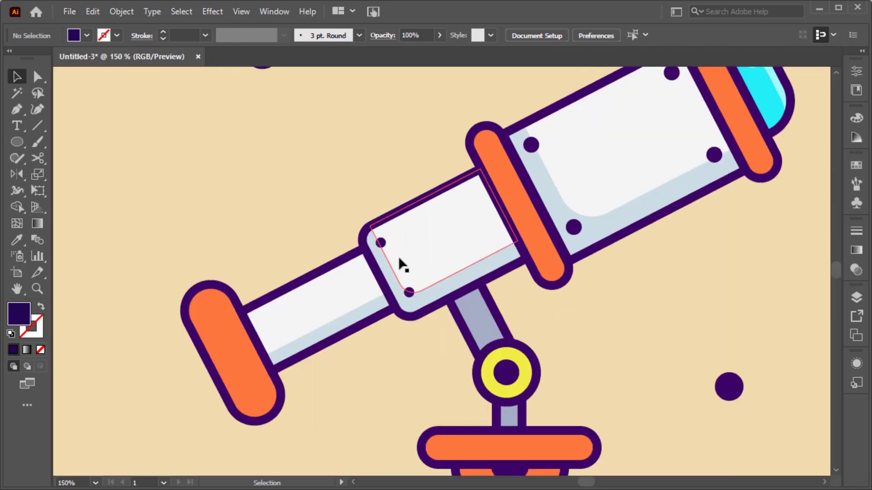
pyautogui.moveTo(372, 273); pyautogui.dragTo(406, 292)
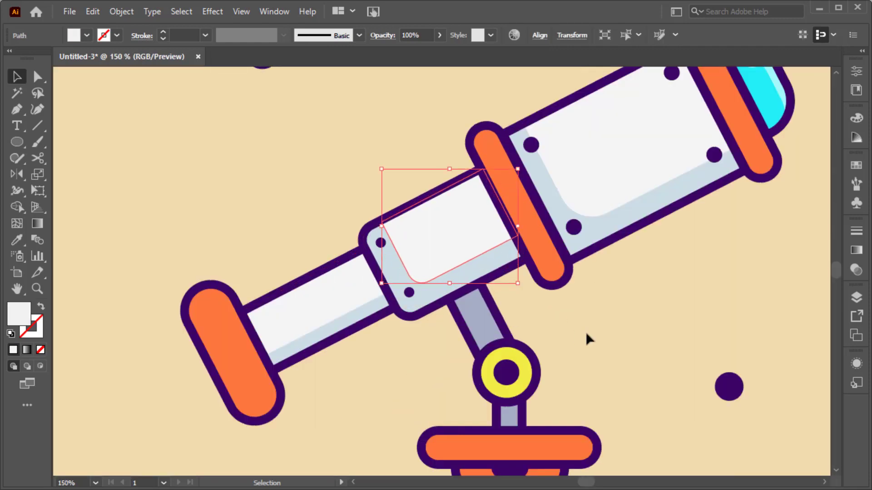
pyautogui.hotkey('ctrl', '0')
pyautogui.click(589, 343)
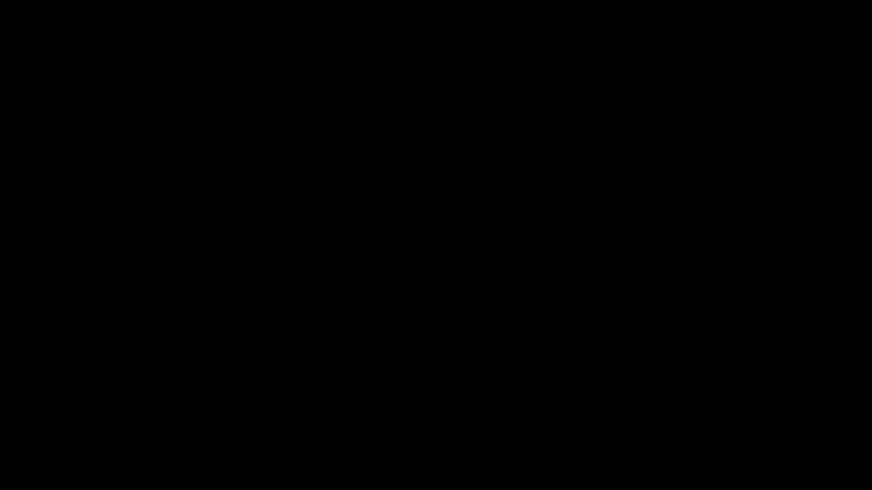